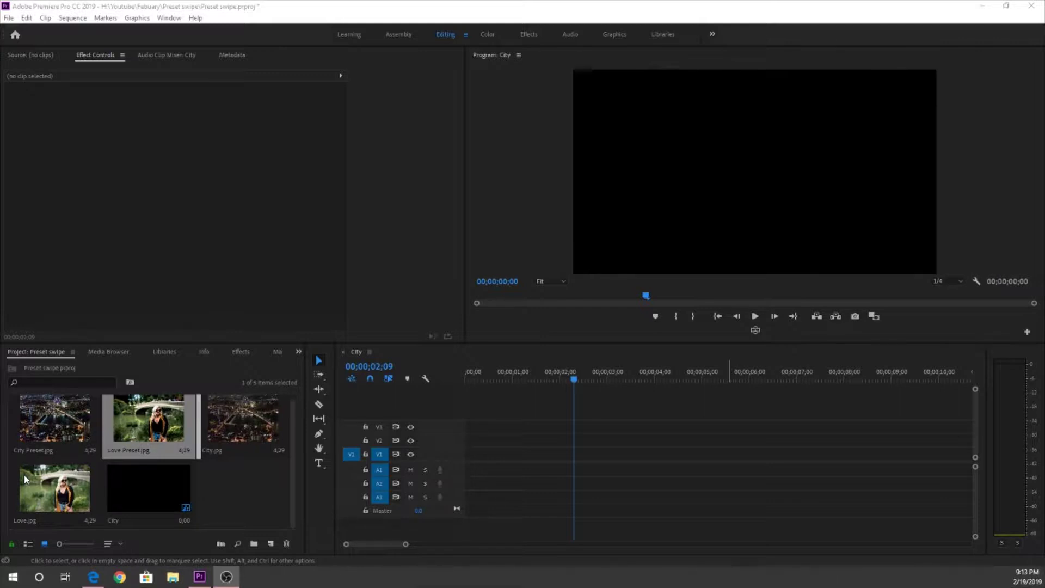
Place Love.jpg at the start of V1 and Love Preset.jpg overlapping it later on V2
left_click(60, 486)
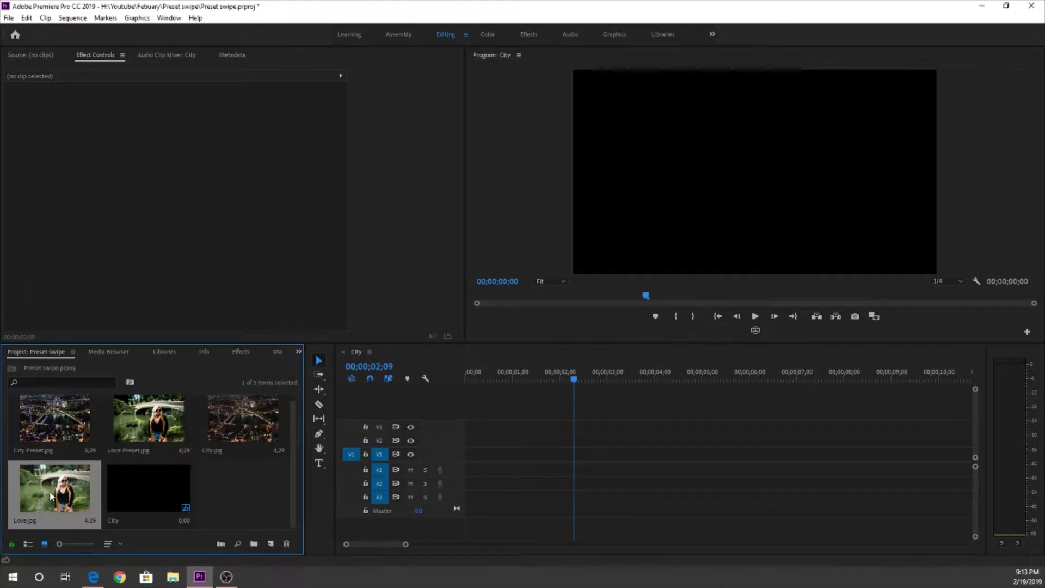
left_click_drag(569, 377, 478, 455)
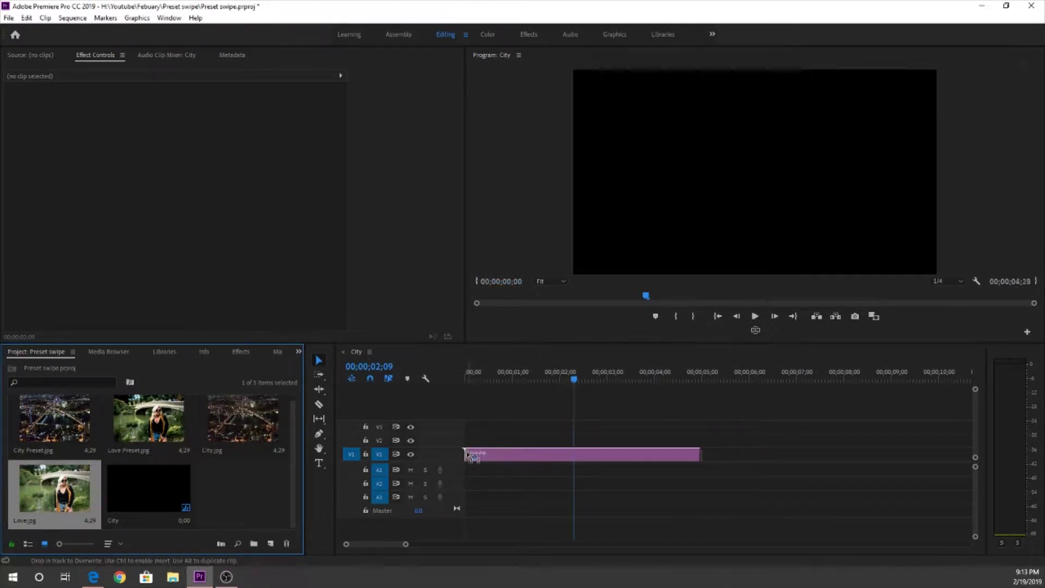
left_click_drag(137, 437, 595, 441)
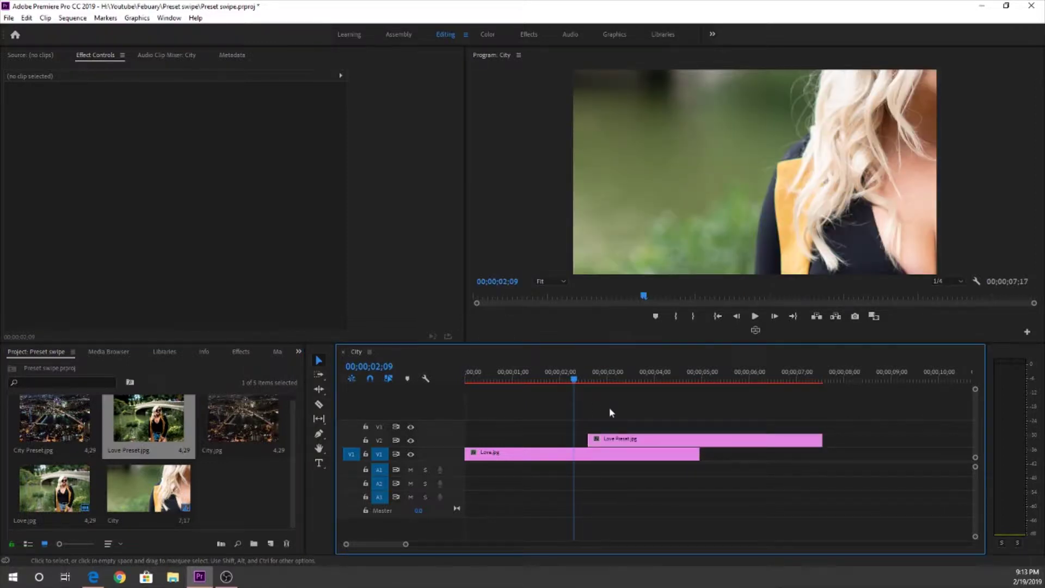
left_click(644, 438)
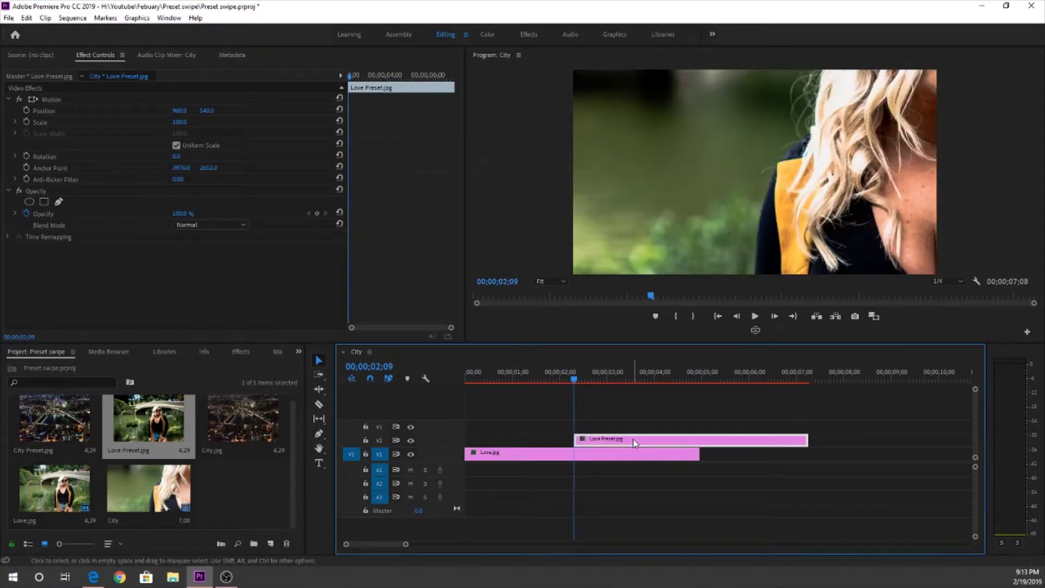
left_click_drag(643, 441, 671, 441)
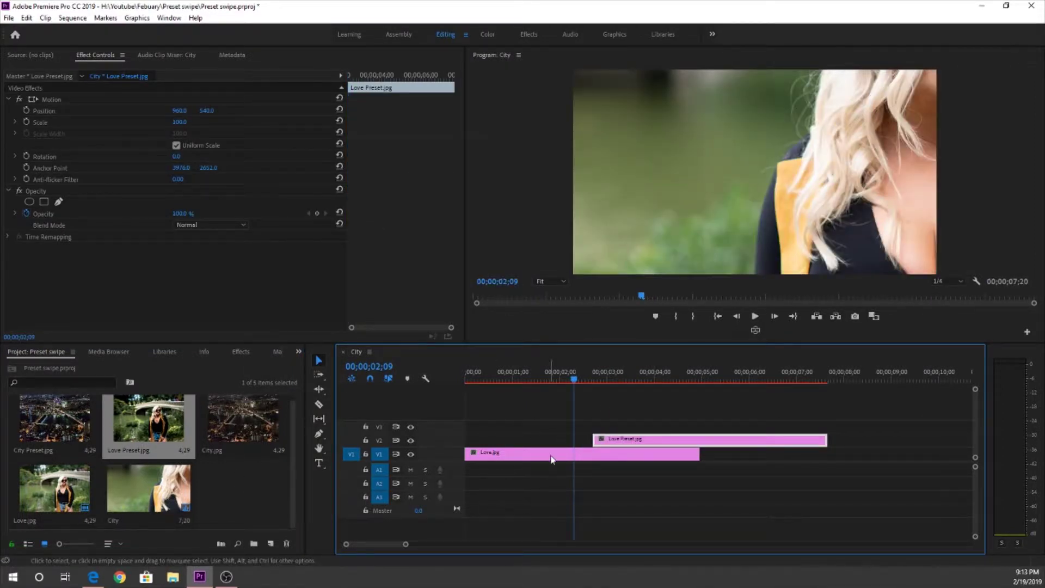
left_click(523, 453)
Scale Love.jpg to 25 and play the sequence to preview it
left_click(180, 122)
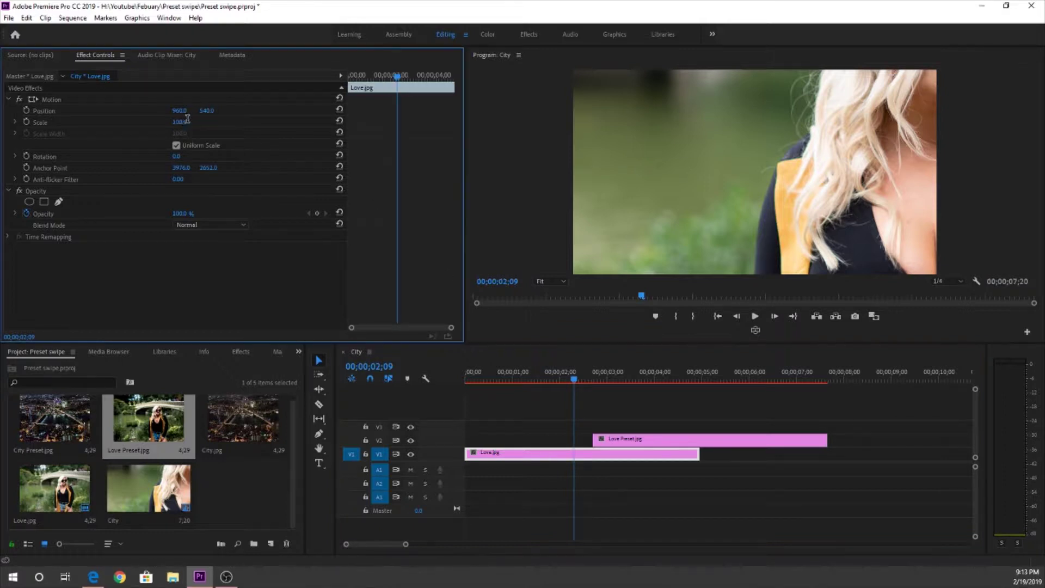
type("85")
key("Return")
left_click_drag(178, 123, 189, 125)
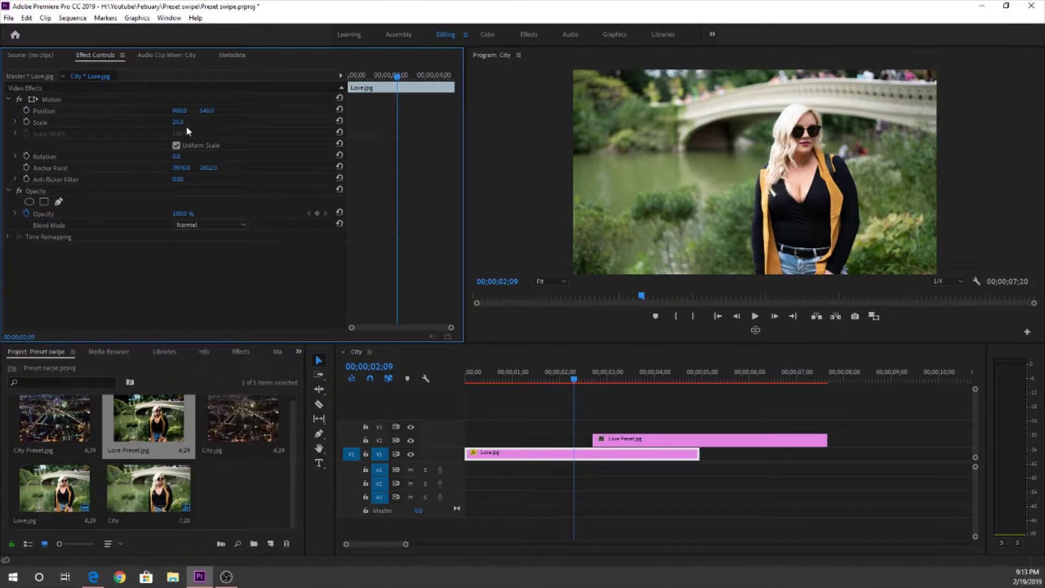
key("space")
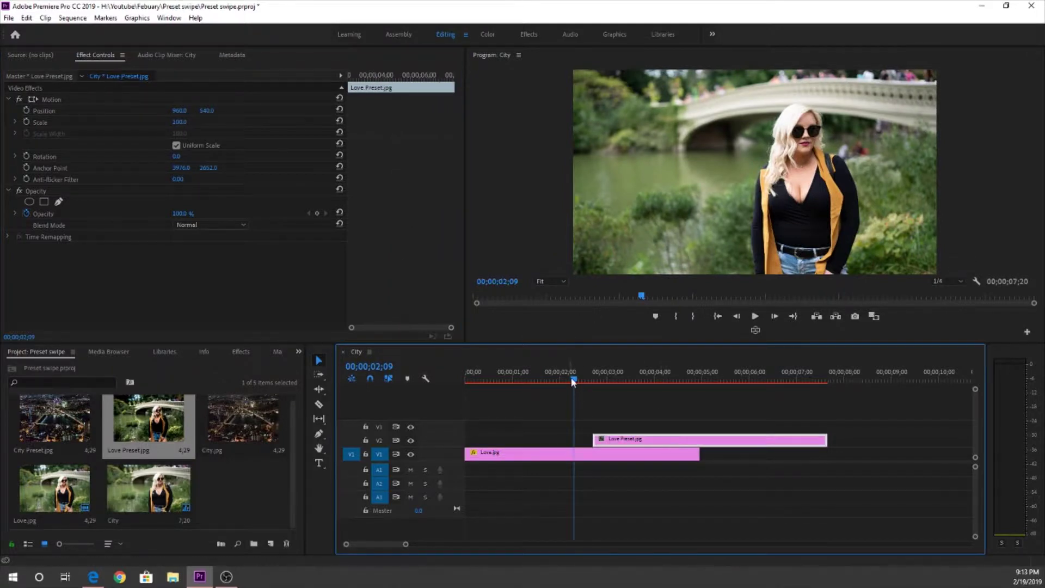
Scale Love Preset.jpg to 25 and scrub back to check Love.jpg
left_click(176, 123)
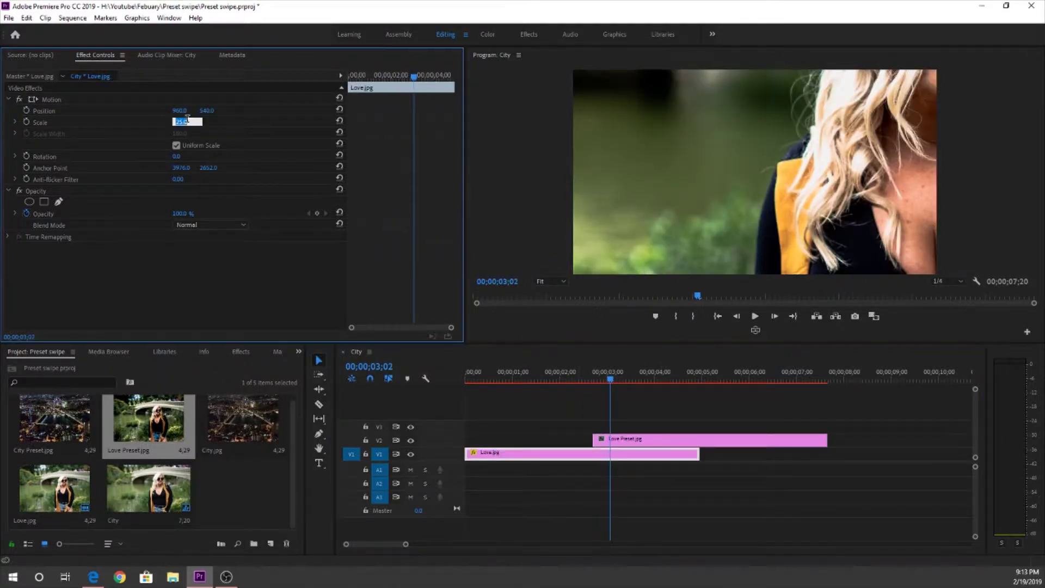
key("Return")
left_click(179, 122)
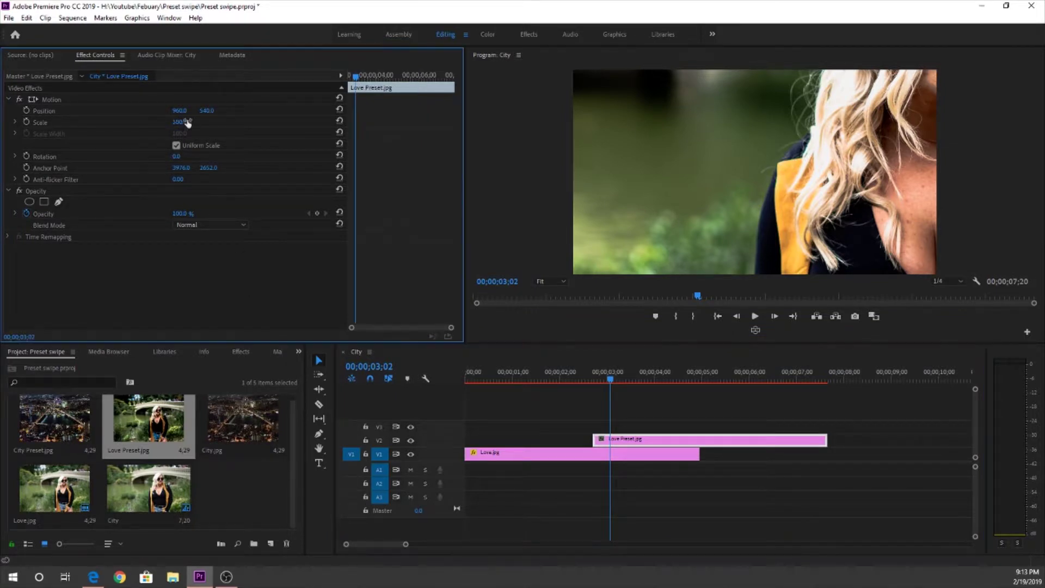
type("25")
key("Return")
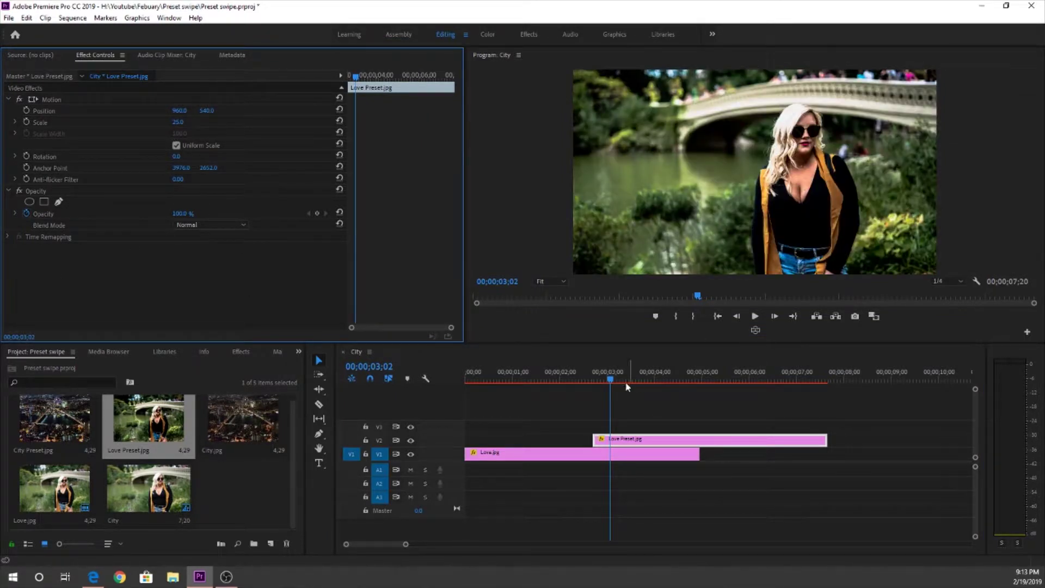
mouse_move(615, 383)
left_mouse_down()
mouse_move(580, 382)
mouse_move(610, 378)
mouse_move(590, 383)
left_mouse_up()
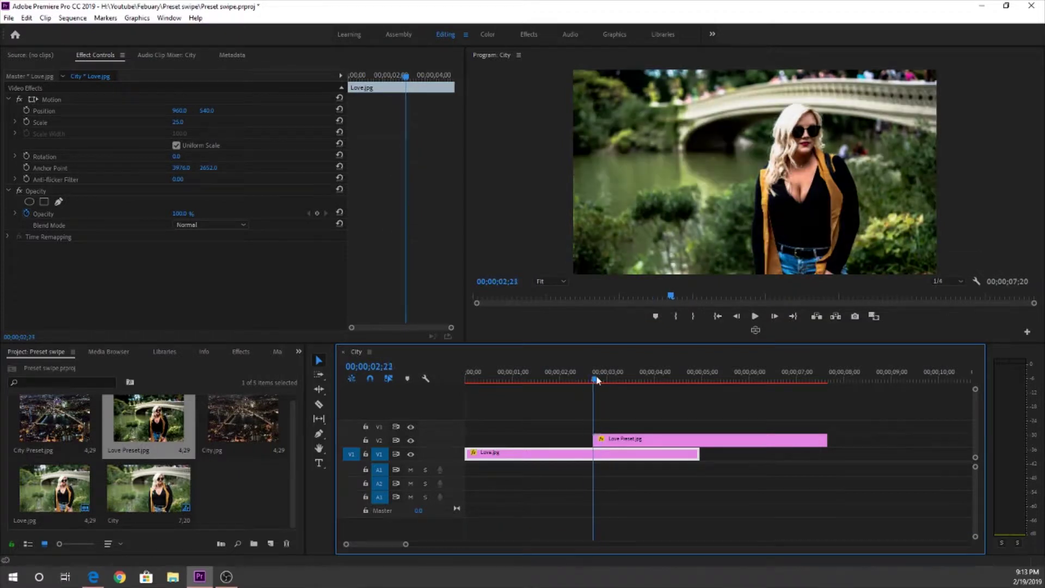
Apply the Wipe transition from the Effects panel to Love Preset.jpg's start and play it back
left_click_drag(590, 383, 583, 382)
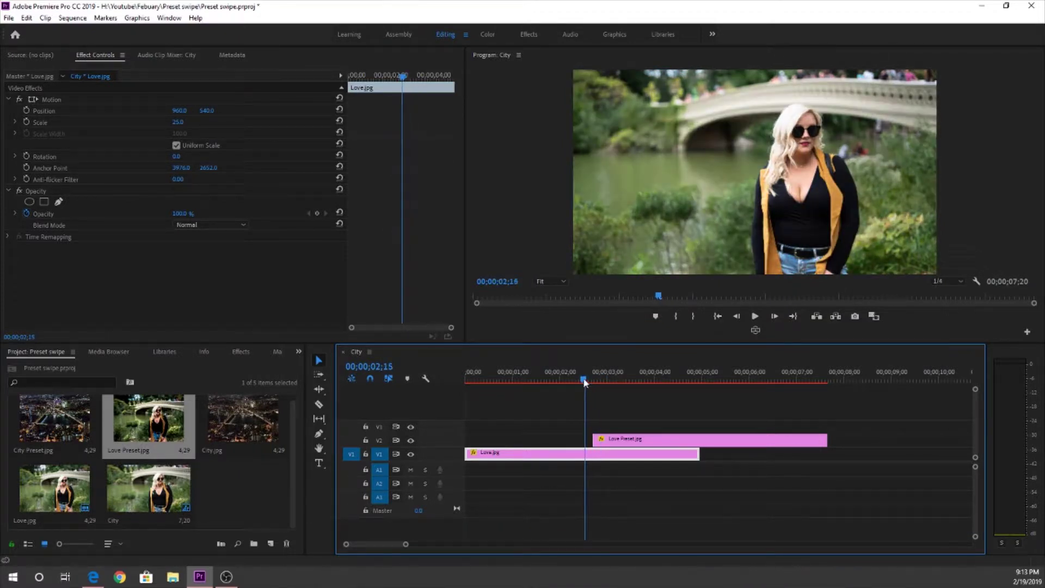
left_click(242, 352)
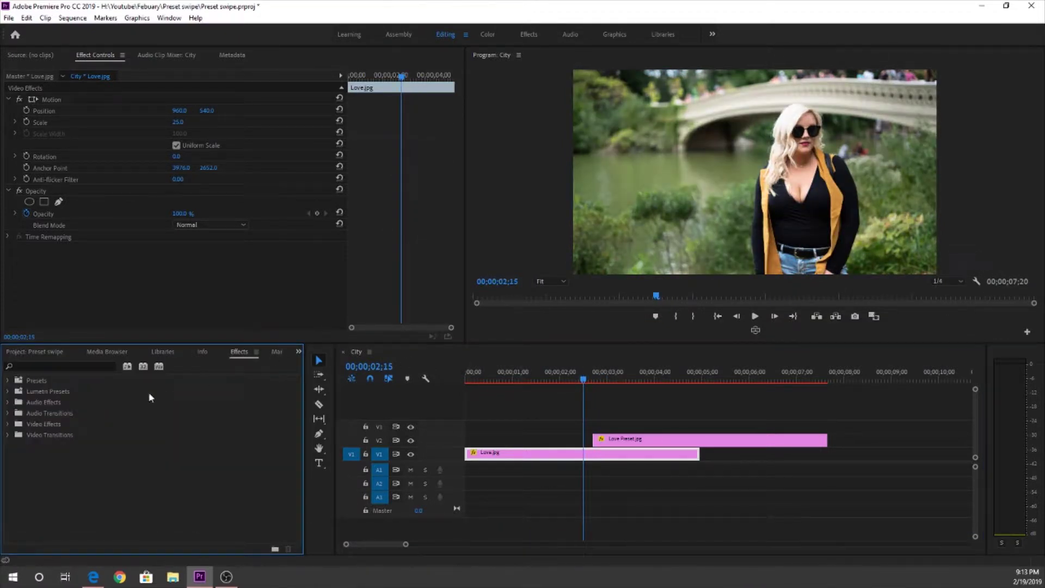
left_click(36, 366)
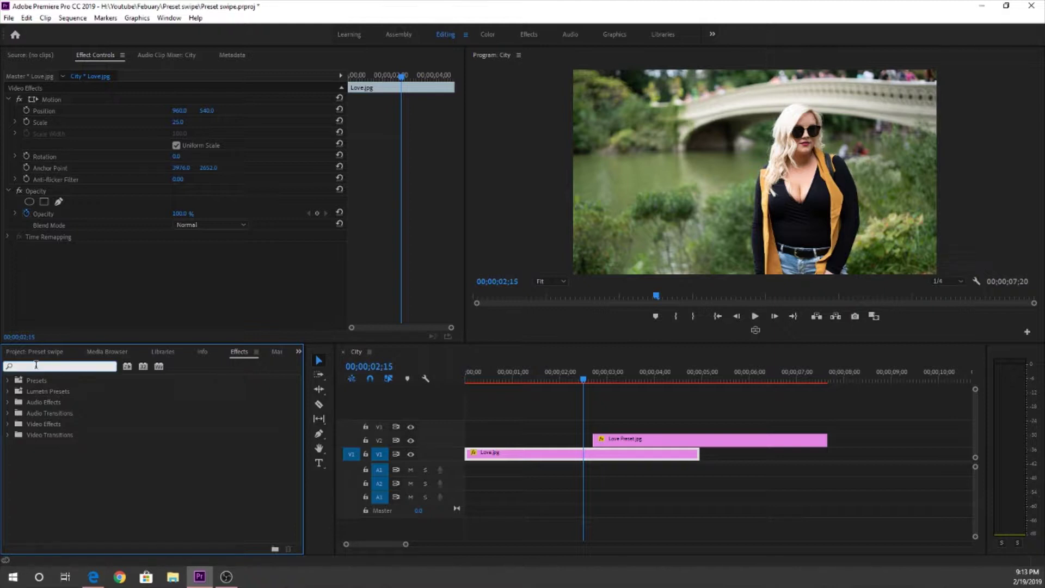
type("wipe")
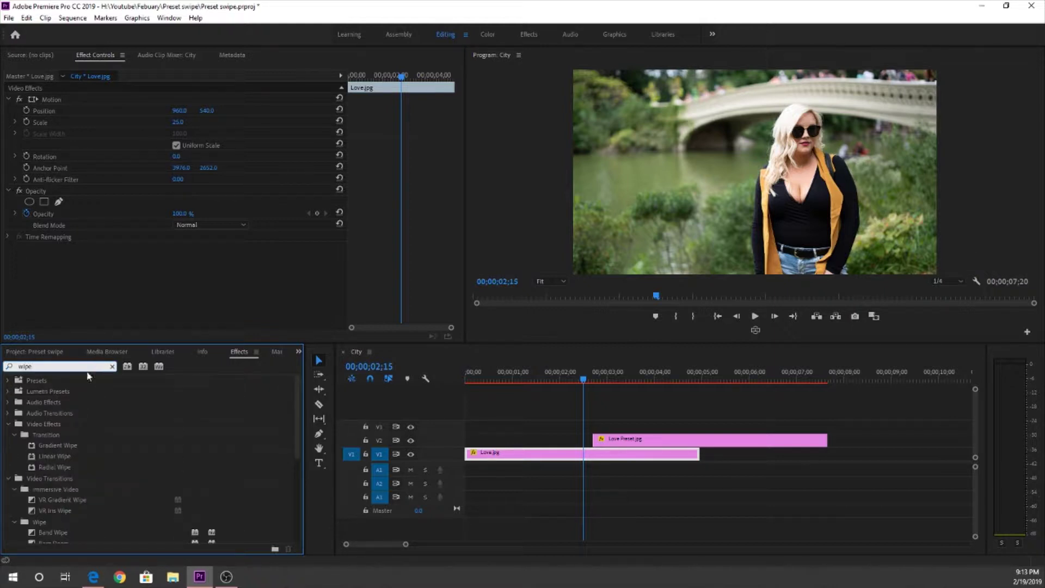
scroll(80, 471, "down", 1)
scroll(80, 471, "down", 1)
scroll(78, 491, "down", 2)
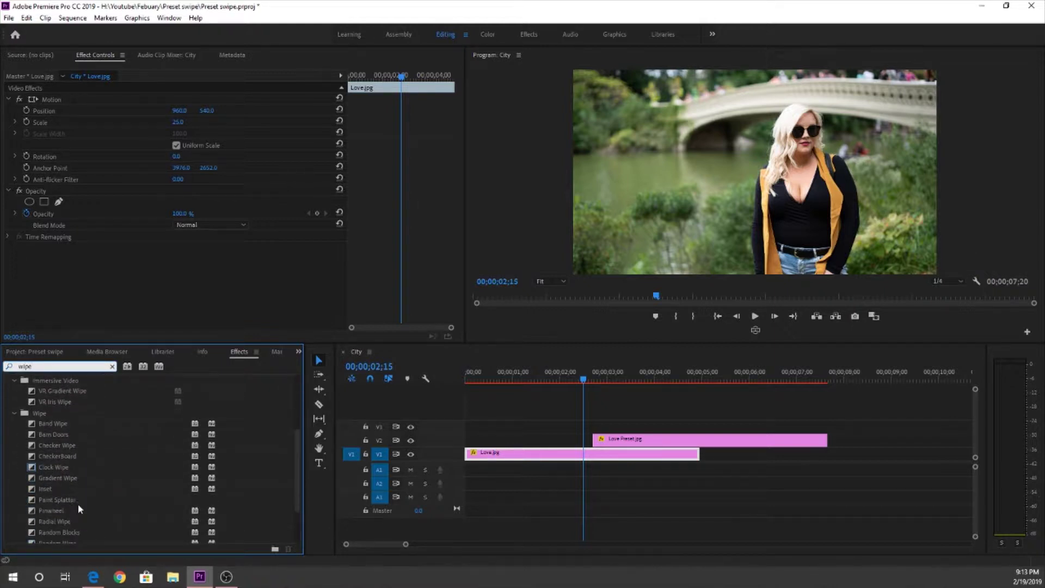
scroll(78, 503, "down", 1)
scroll(67, 489, "down", 2)
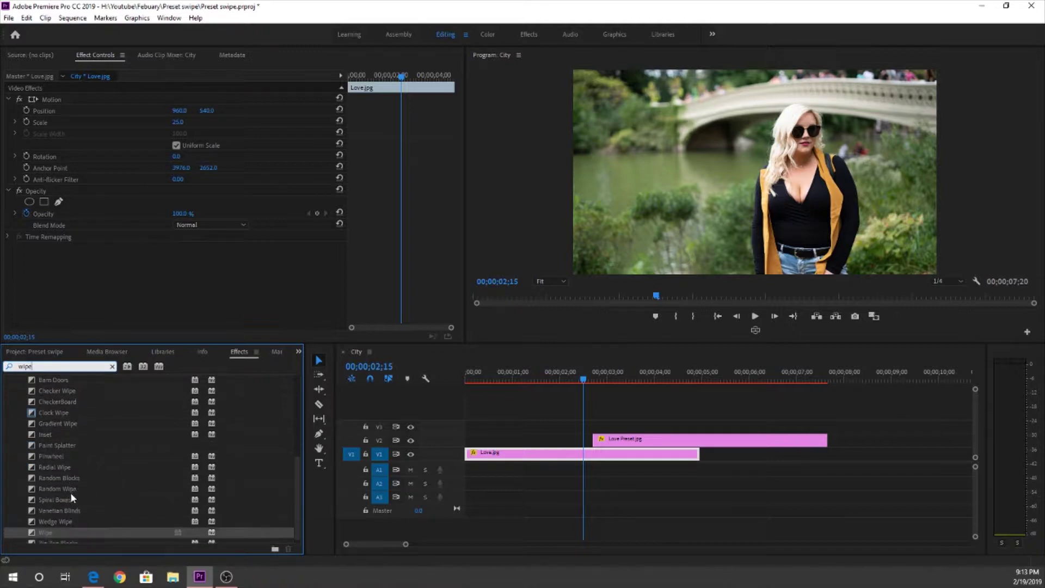
left_click_drag(40, 530, 598, 443)
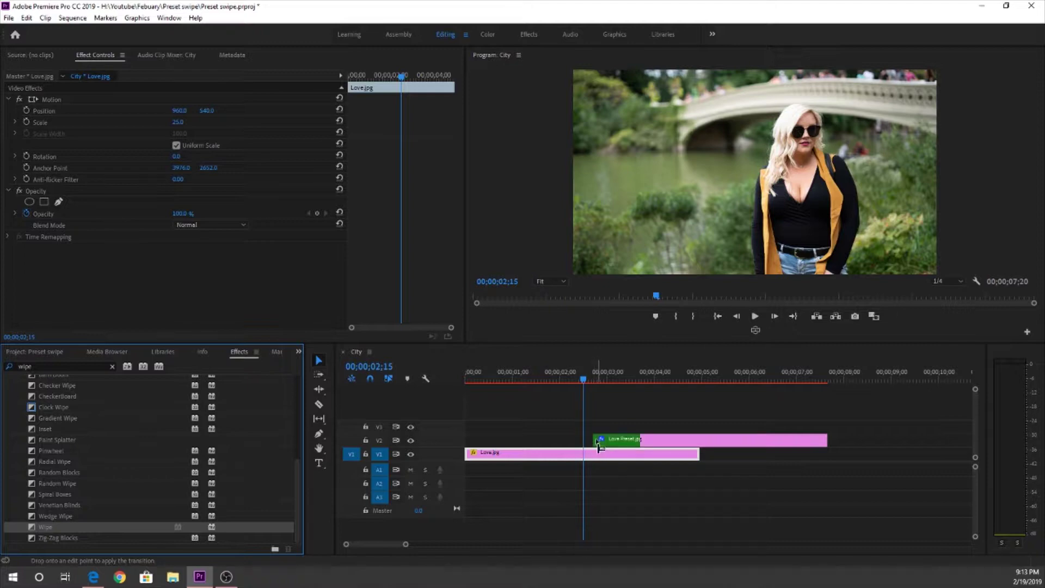
left_click_drag(598, 443, 603, 445)
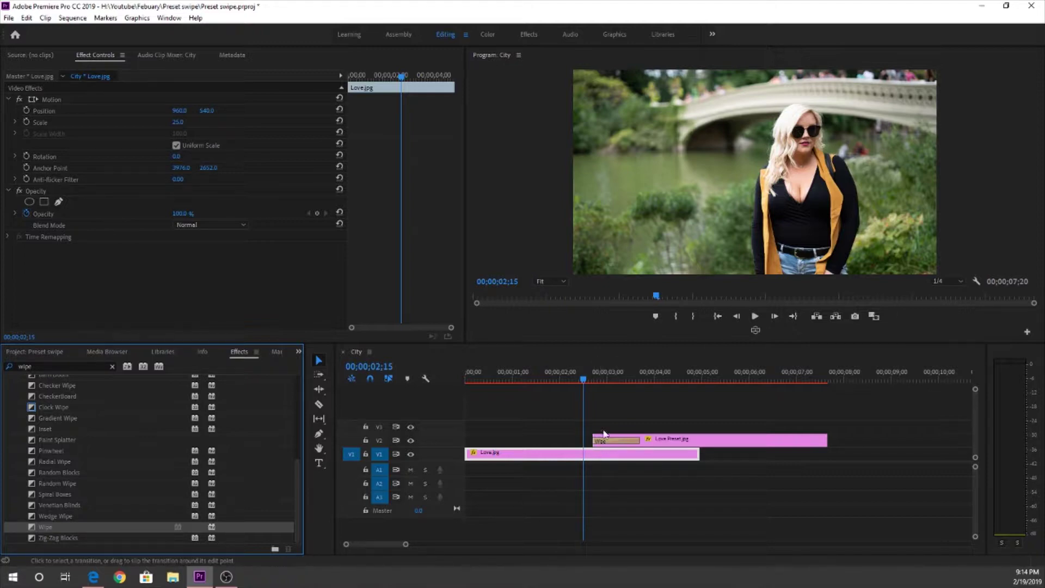
key("space")
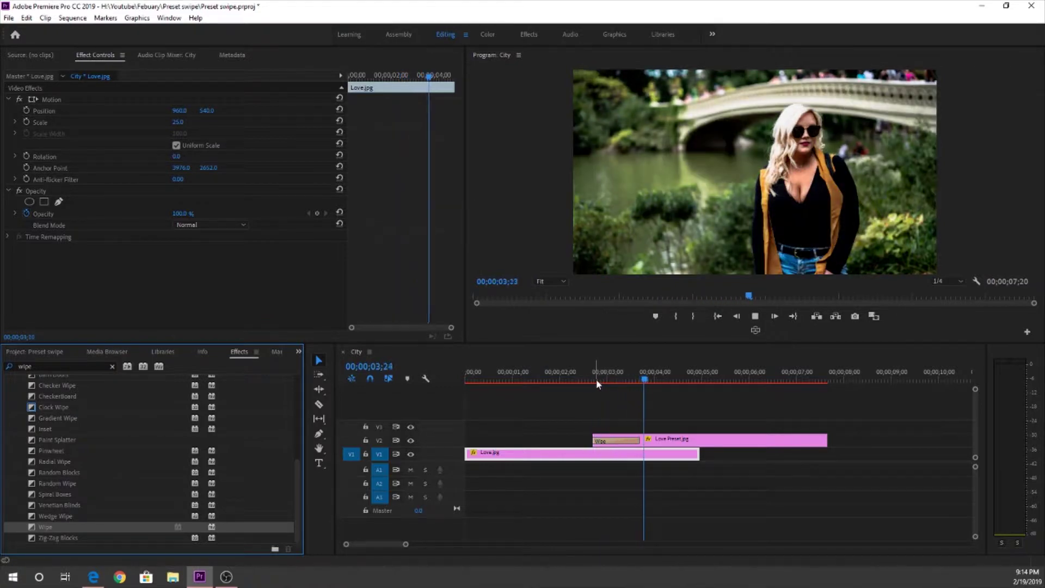
key("space")
Set the Wipe transition's border width to 5.0
left_click(612, 442)
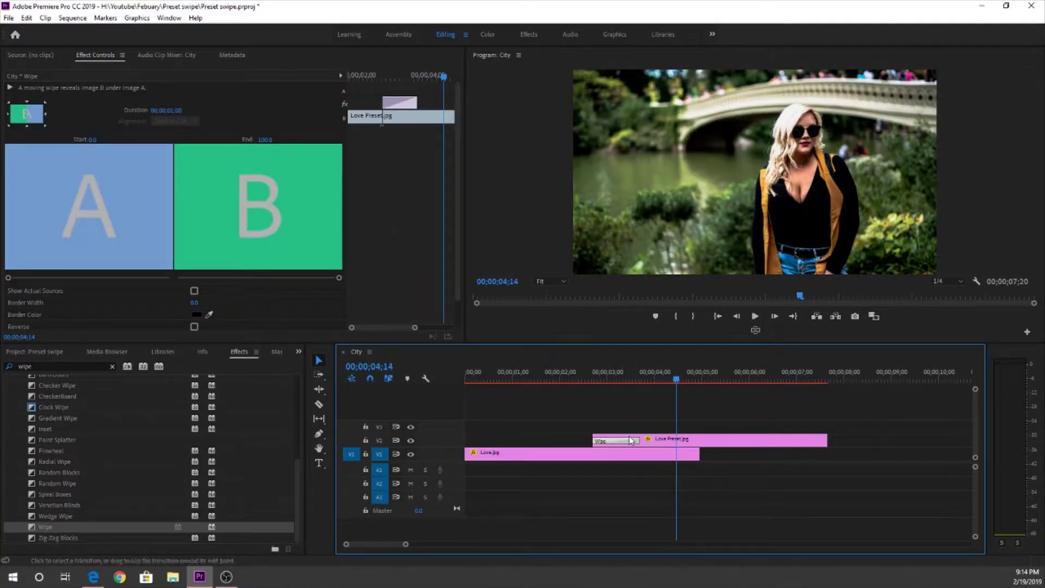
left_click(45, 100)
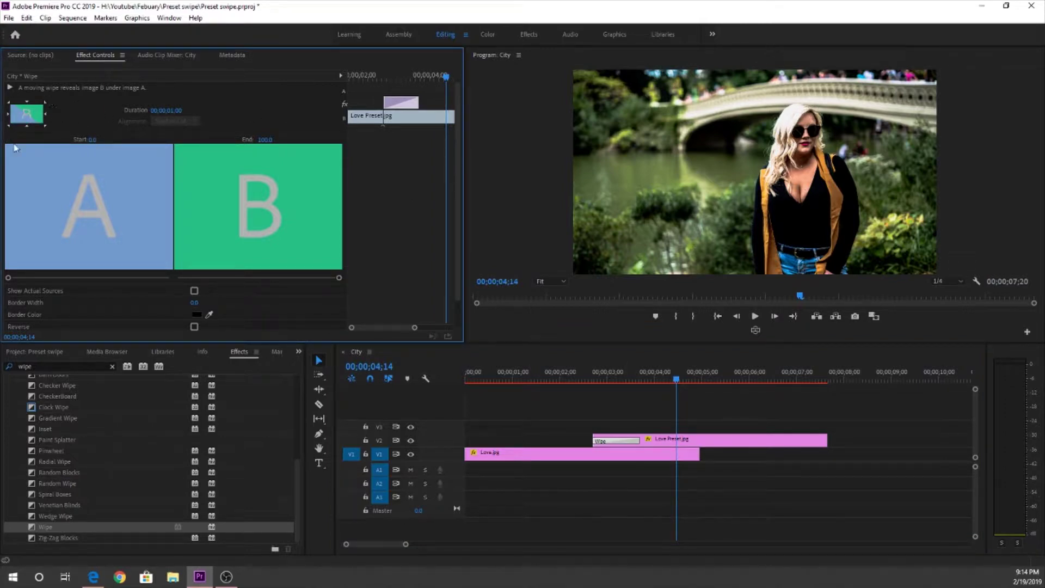
left_click(196, 302)
type("5")
key("Return")
Replay the bordered wipe from around two seconds to preview it
left_click(581, 377)
key("space")
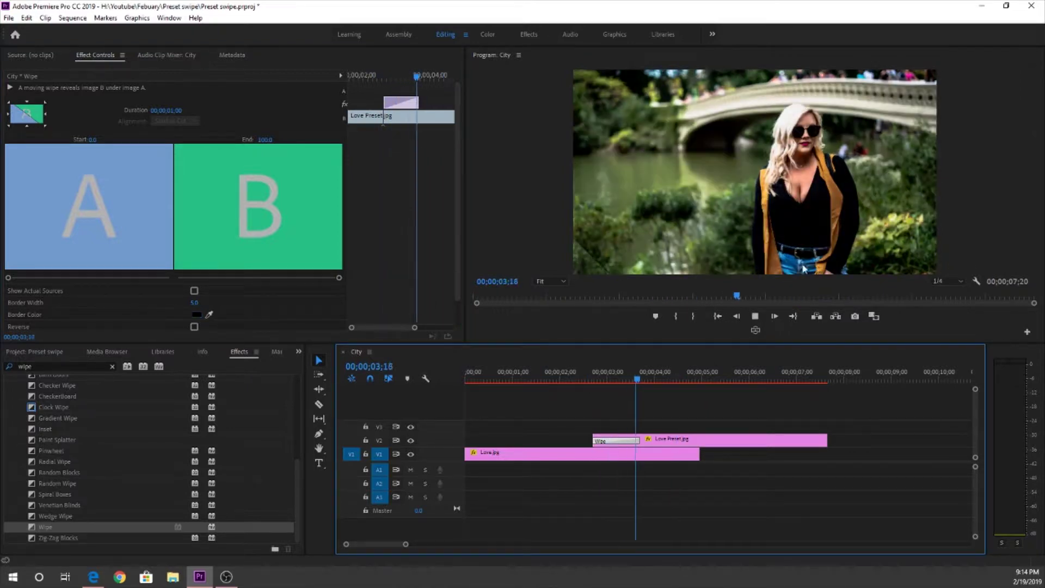
key("space")
left_click(557, 378)
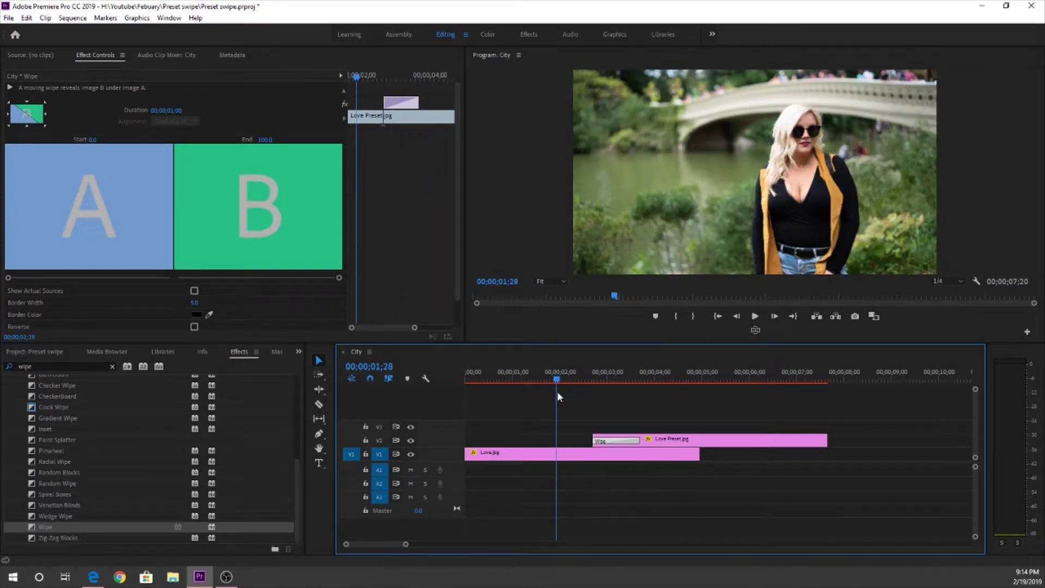
key("space")
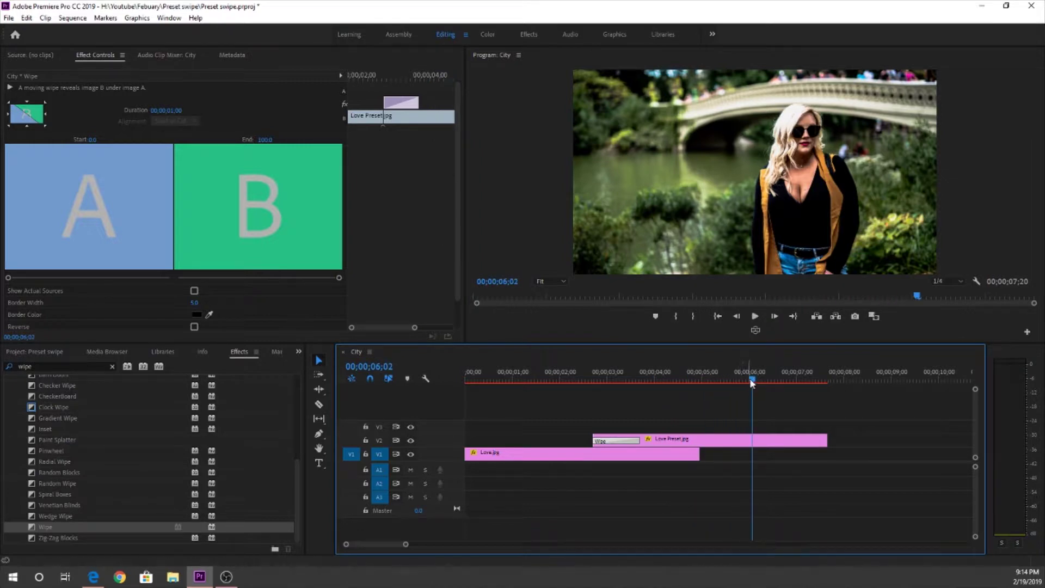
left_click_drag(751, 376, 575, 376)
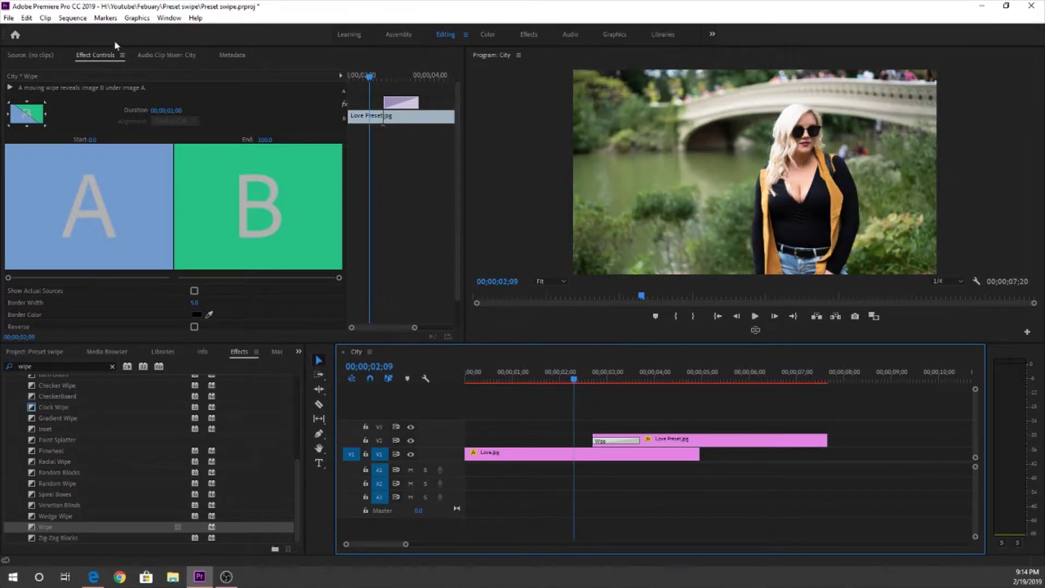
Change the City sequence frame size to 1080 by 1920, accepting preview deletion
left_click(72, 19)
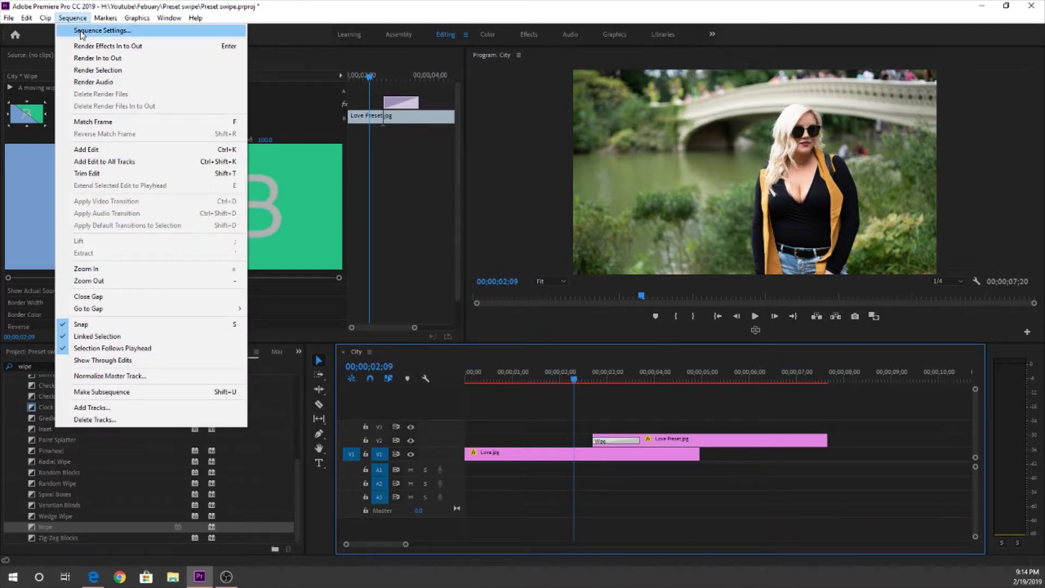
left_click(102, 30)
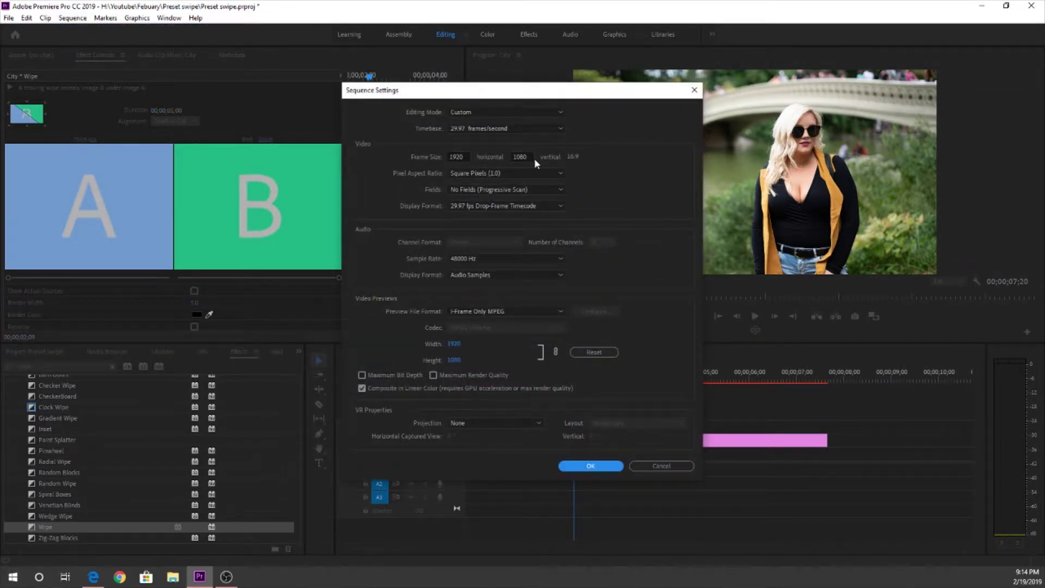
double_click(457, 156)
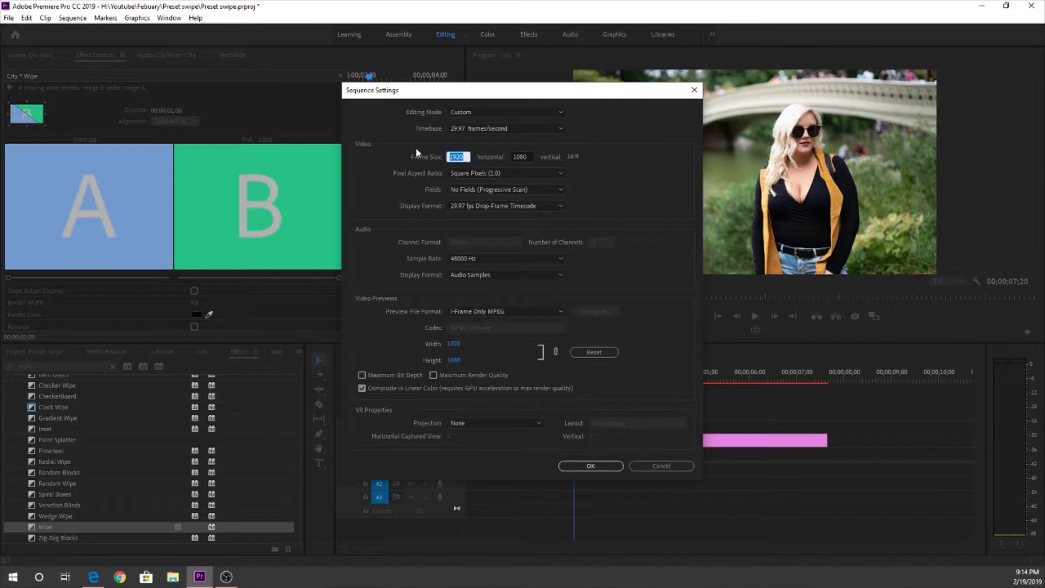
type("10")
key("Tab")
type("1920")
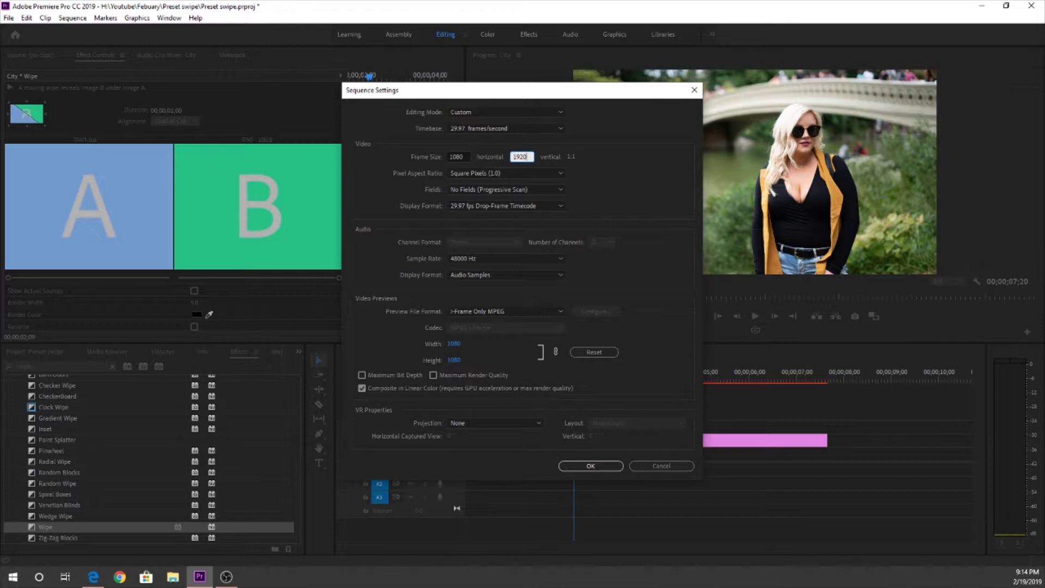
left_click(607, 178)
left_click(591, 466)
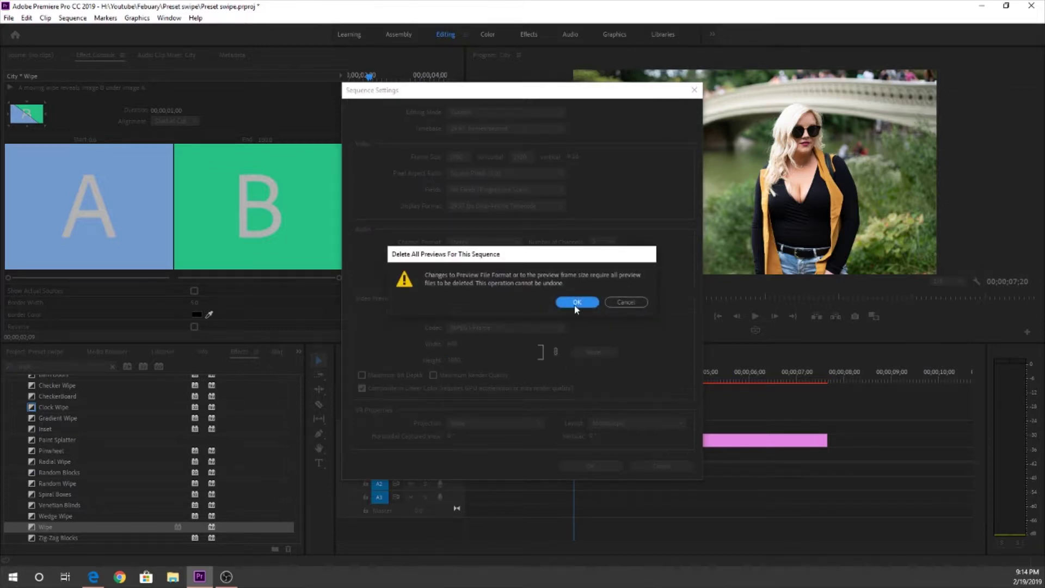
left_click(576, 304)
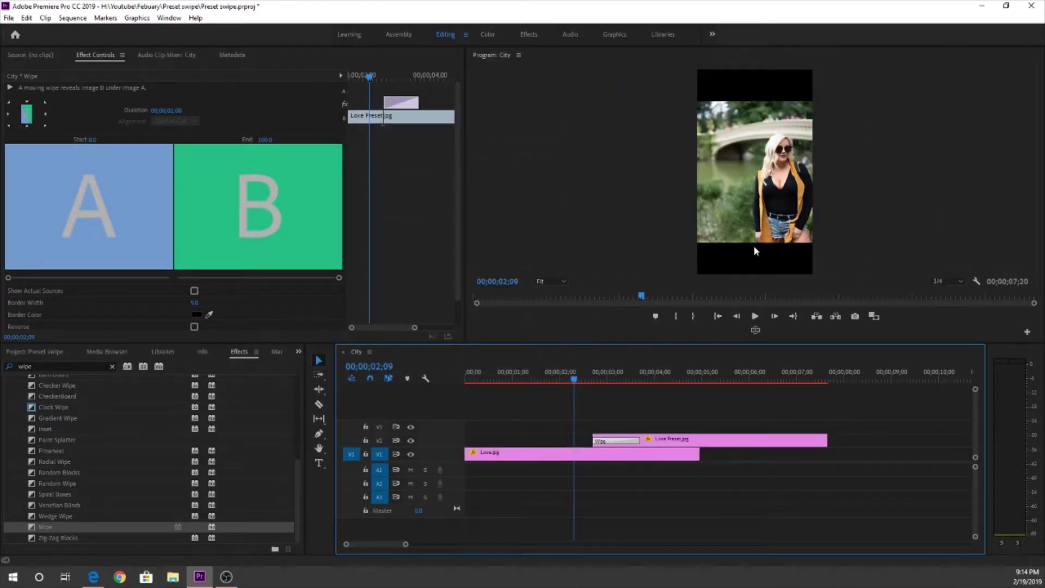
Enlarge Love.jpg to a scale of 29 to fill the vertical frame
left_click(578, 455)
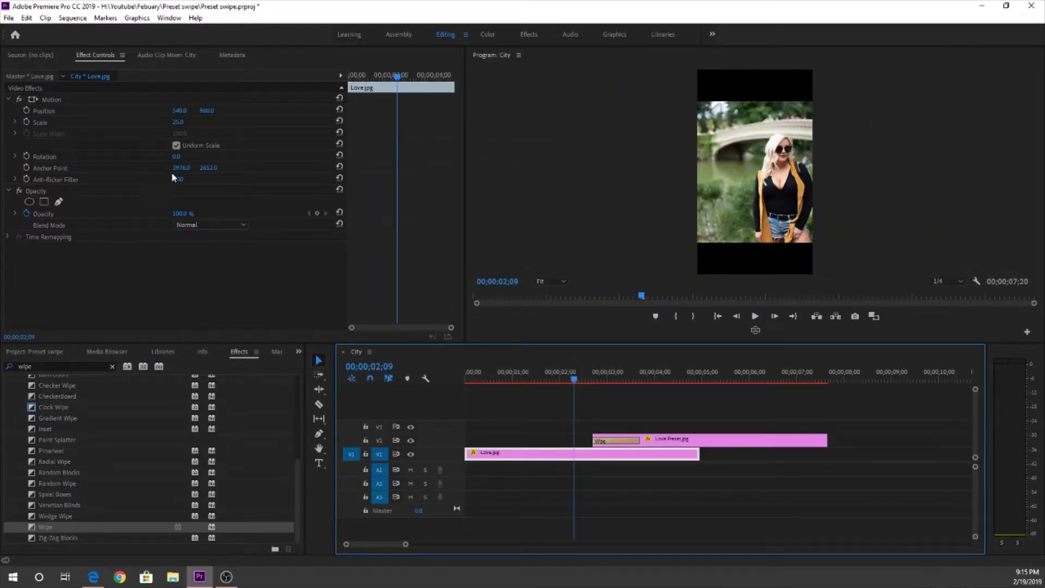
left_click(178, 123)
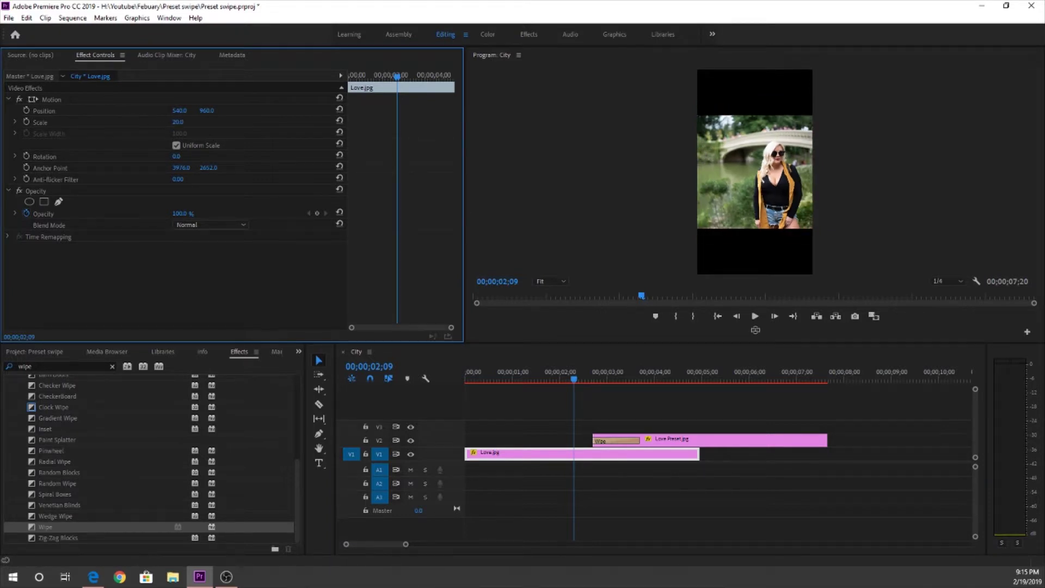
left_click_drag(178, 123, 187, 123)
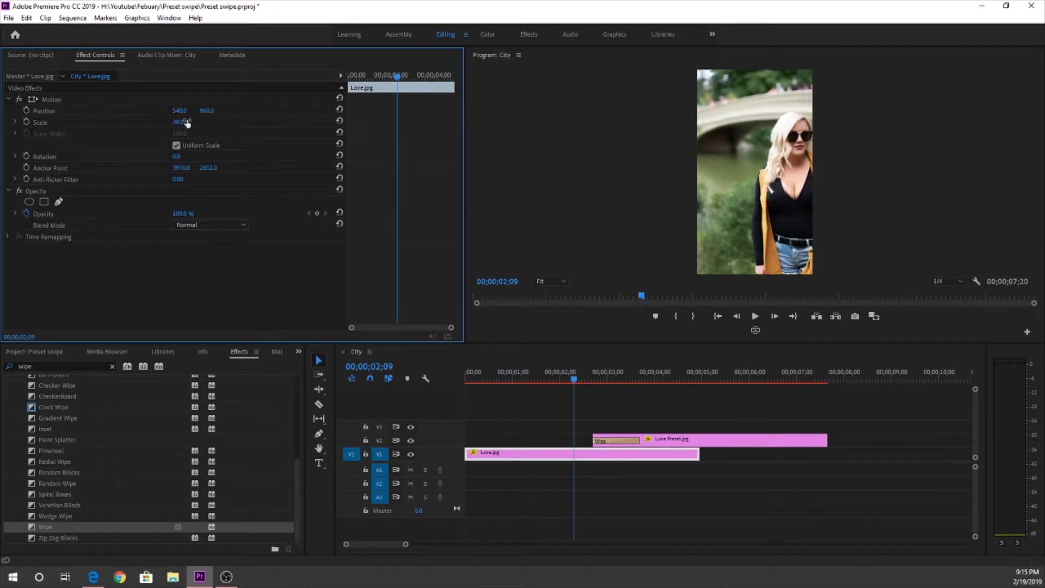
Scale Love Preset.jpg to 39 at about 3;17 in the sequence
left_click(665, 441)
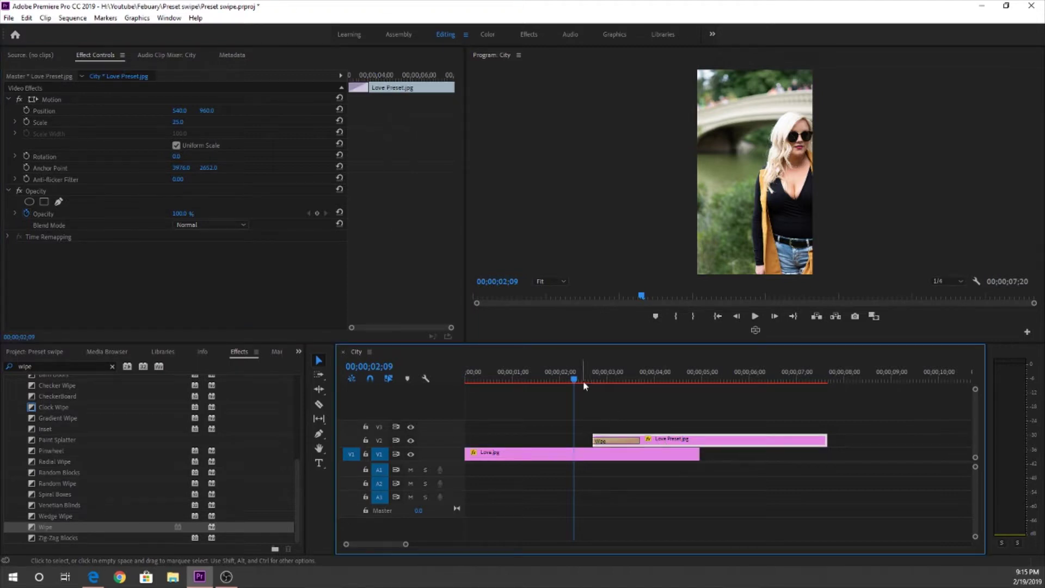
left_click_drag(583, 378, 635, 382)
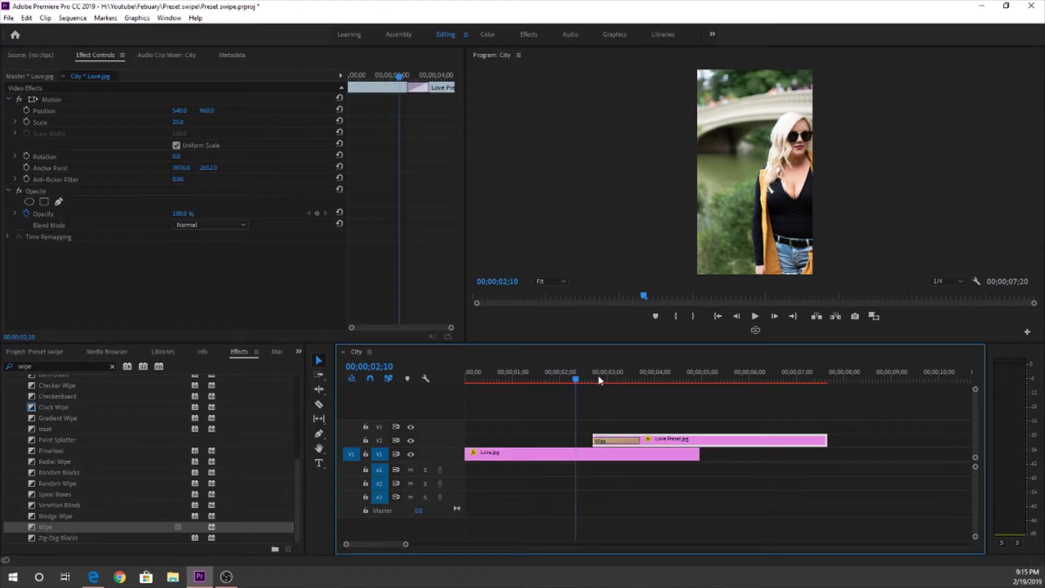
left_click(178, 121)
left_click(674, 441)
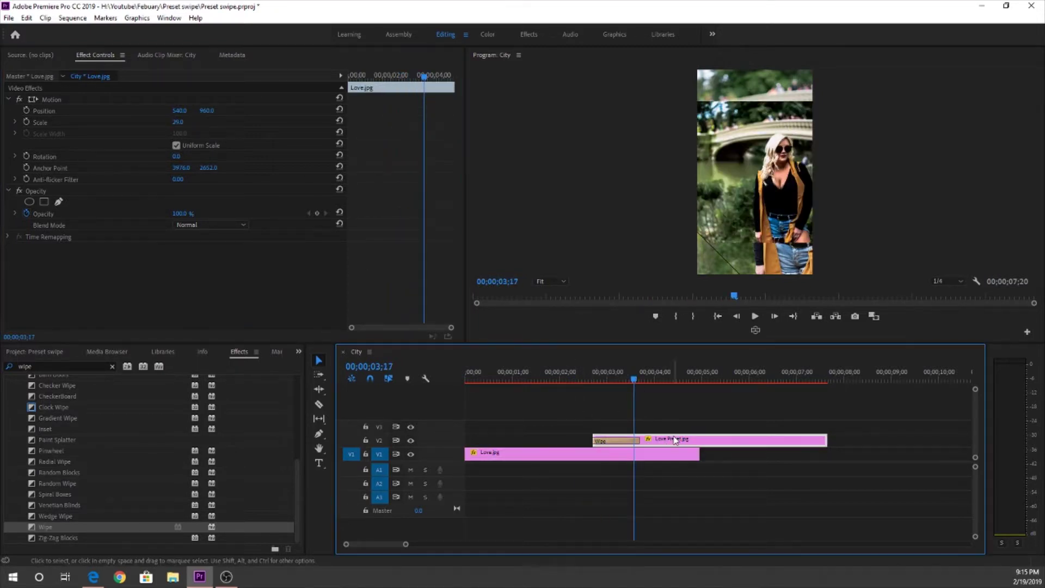
left_click(177, 122)
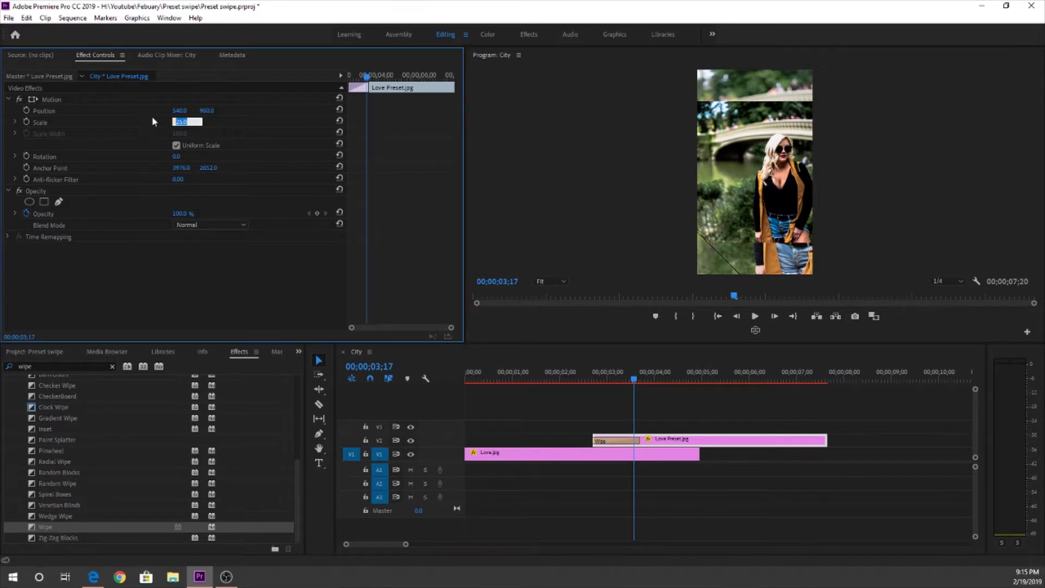
type("35")
left_click(251, 284)
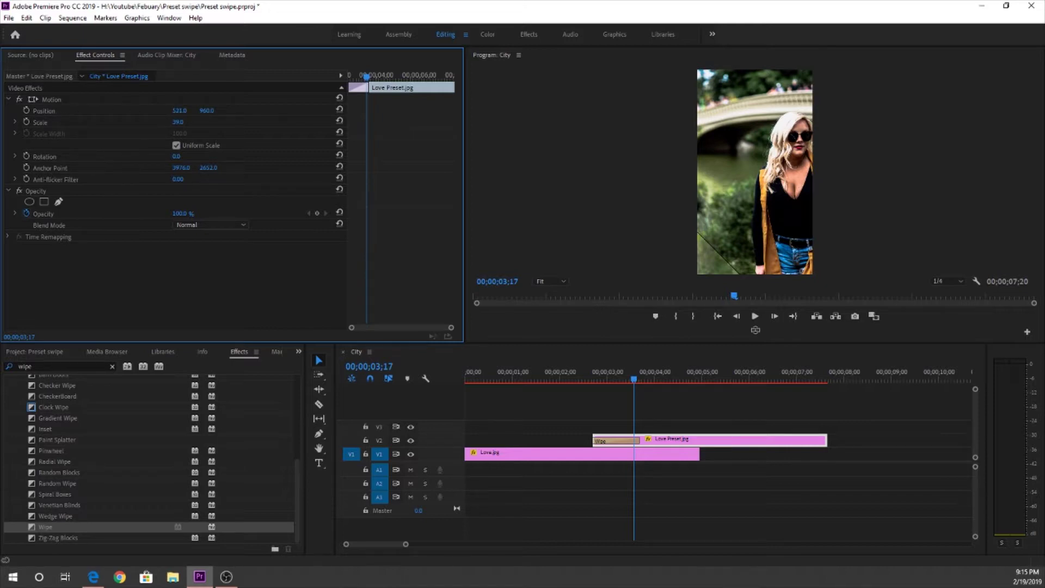
Shift Love Preset.jpg left and set Love.jpg's Position X to 115
left_click_drag(180, 110, 168, 111)
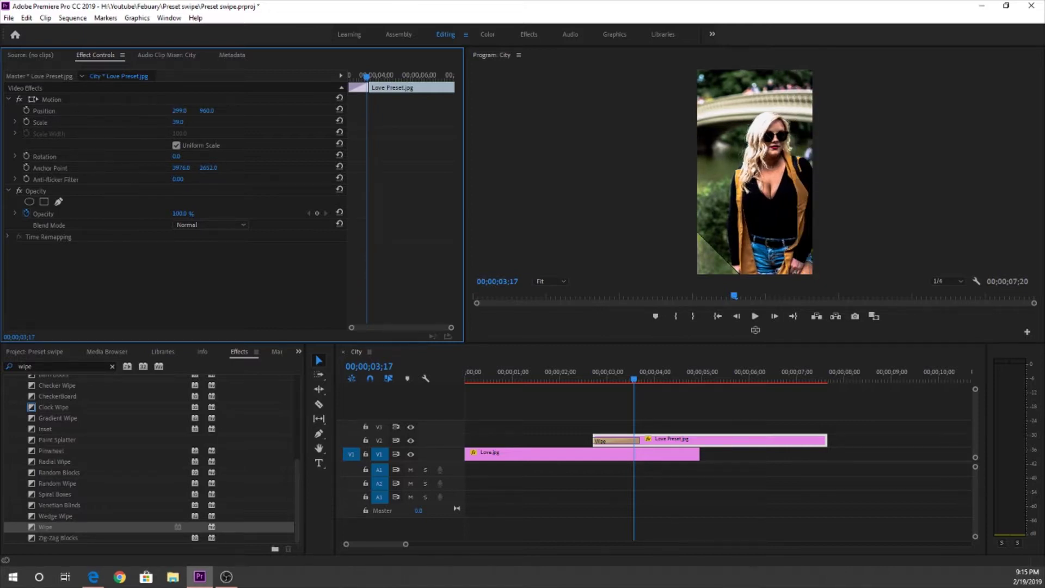
mouse_move(167, 111)
left_mouse_down()
mouse_move(157, 111)
mouse_move(174, 117)
left_mouse_up()
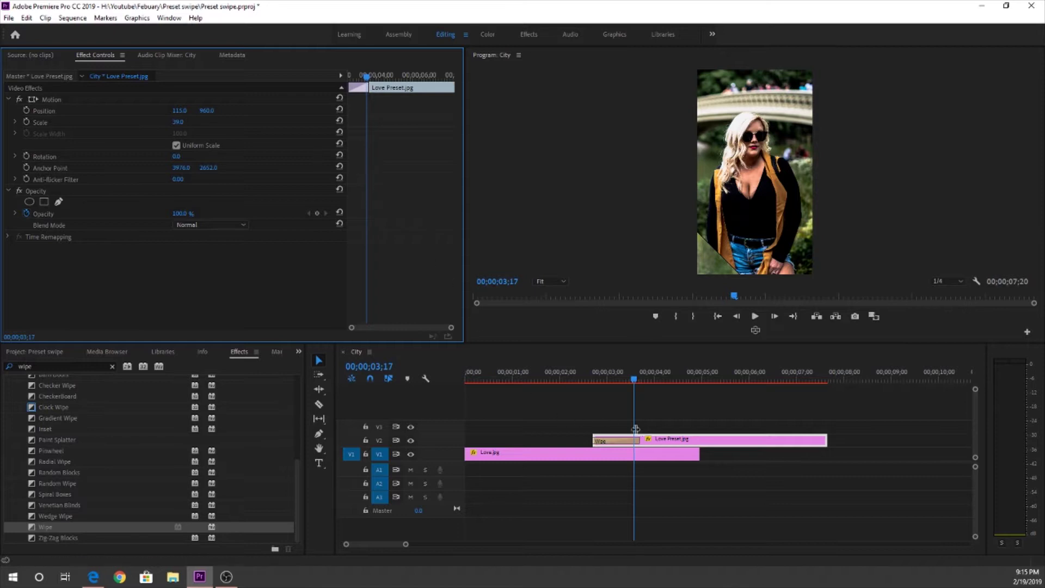
left_click(531, 454)
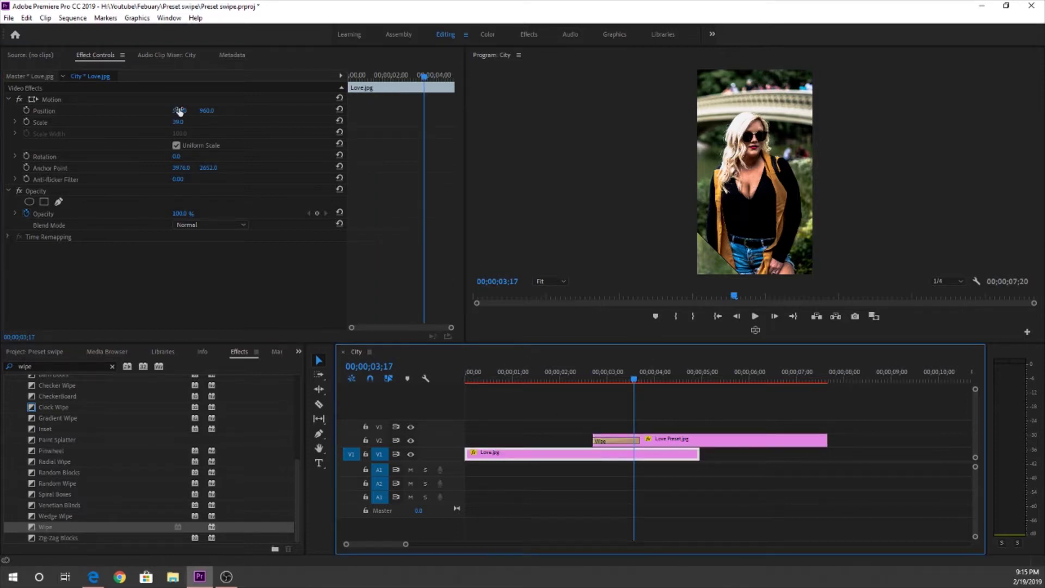
left_click(179, 112)
type("115")
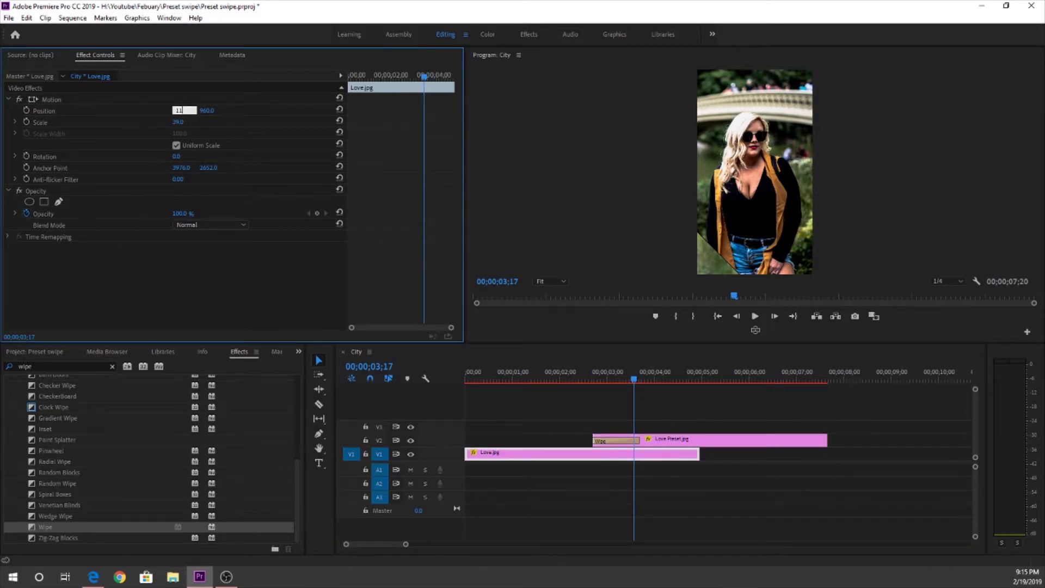
left_click(298, 257)
left_click_drag(635, 385, 599, 382)
Set the Wipe transition duration to 00;00;02;00 and preview the wipe
left_click(615, 441)
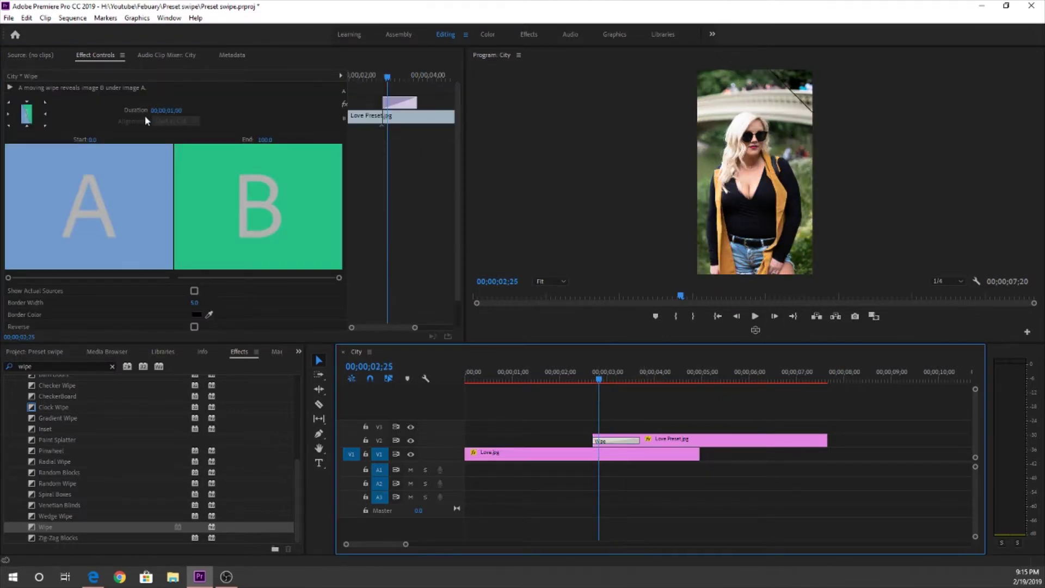
left_click(171, 111)
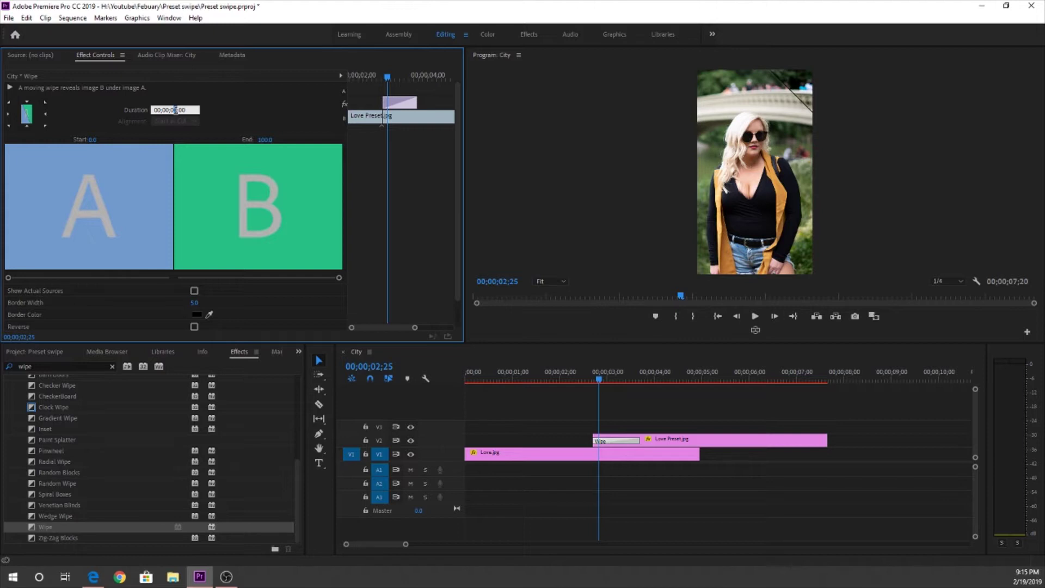
type("3")
key("Return")
left_click(582, 377)
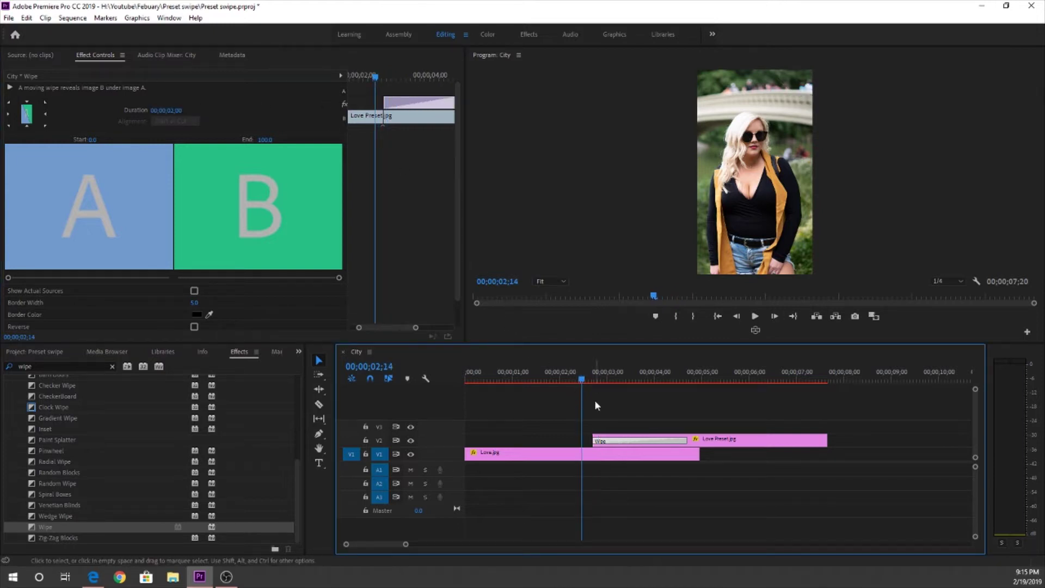
key("space")
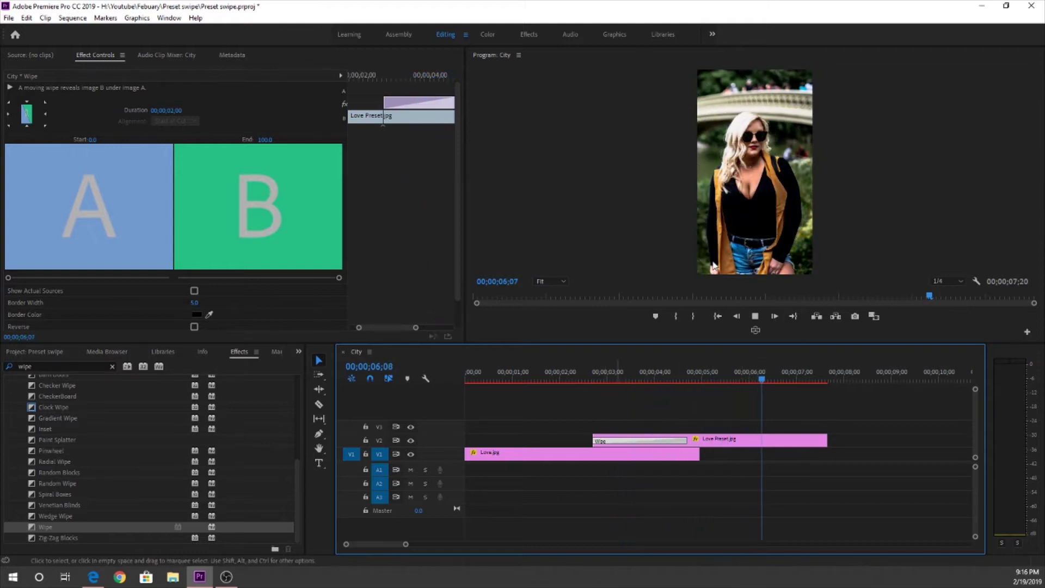
left_click_drag(781, 381, 587, 414)
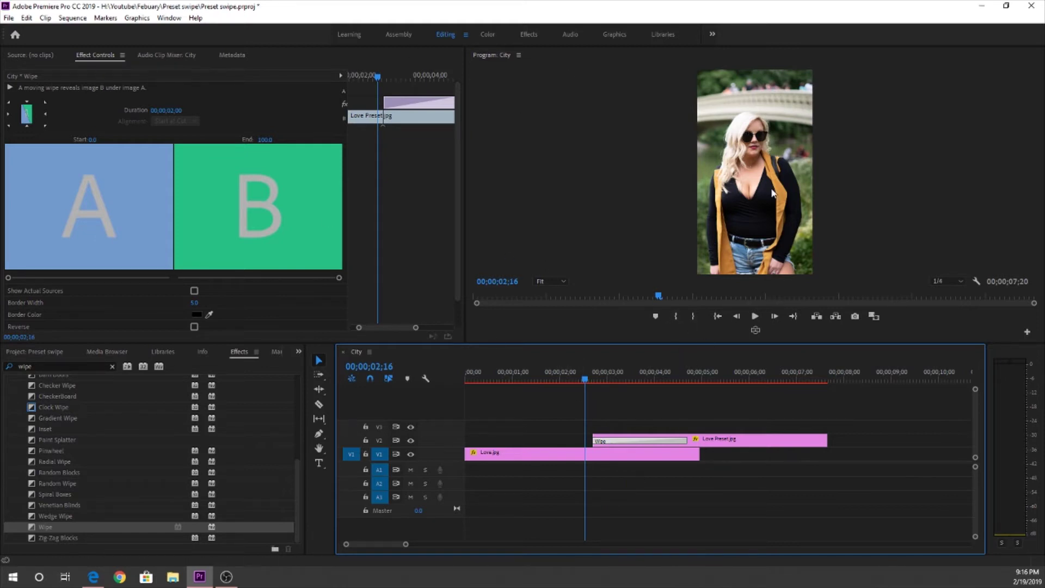
Export the City sequence as H.264 to City_2.mp4, with the preview on Fit
left_click(10, 17)
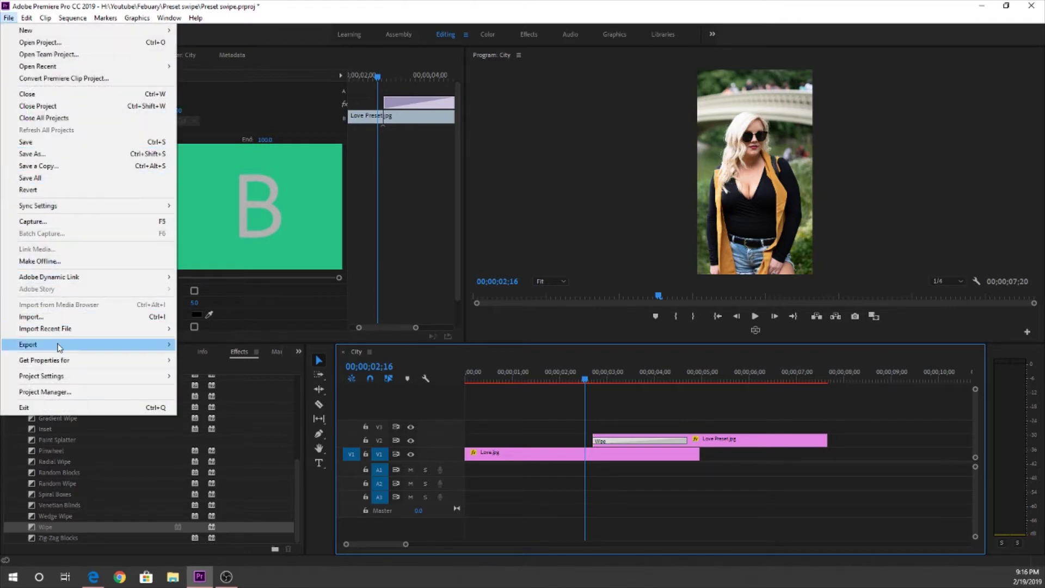
mouse_move(49, 344)
left_click(231, 344)
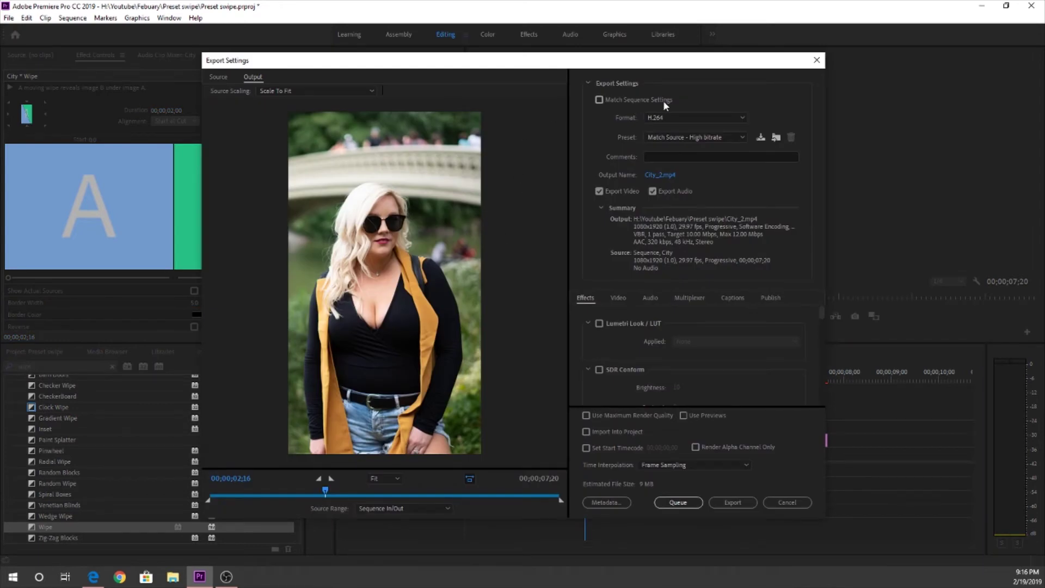
left_click(652, 119)
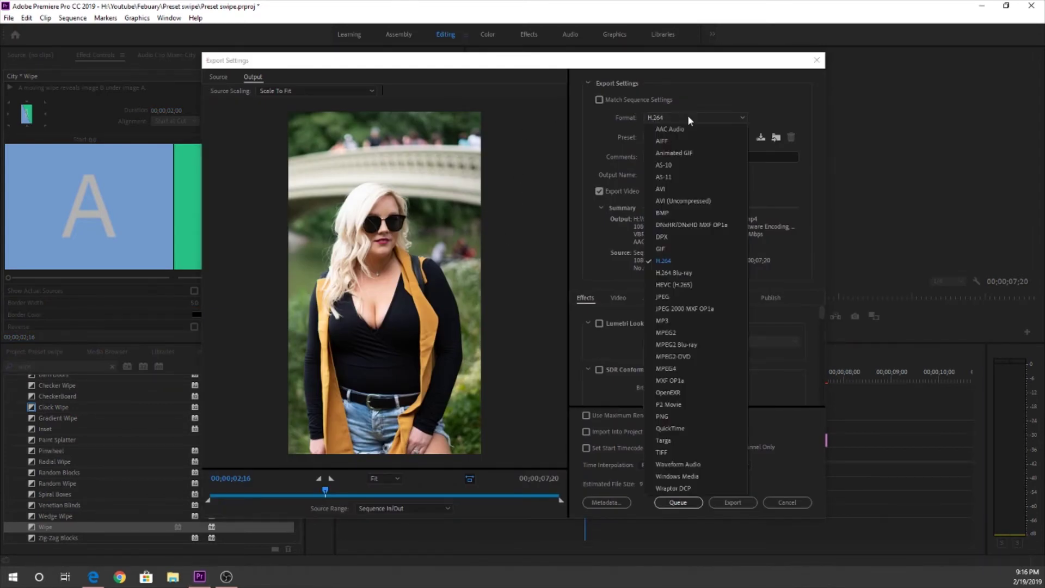
left_click(671, 262)
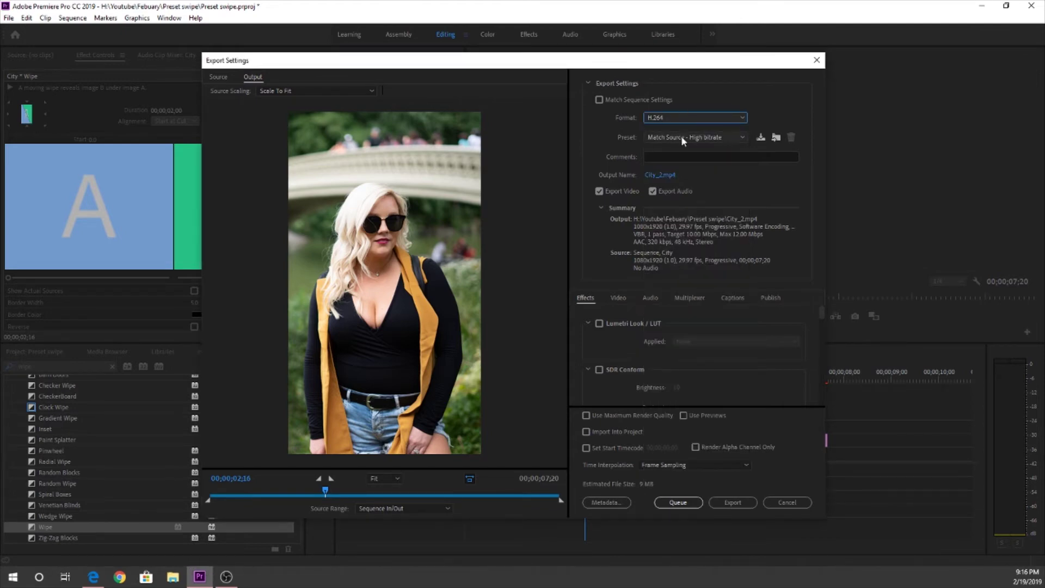
mouse_move(694, 137)
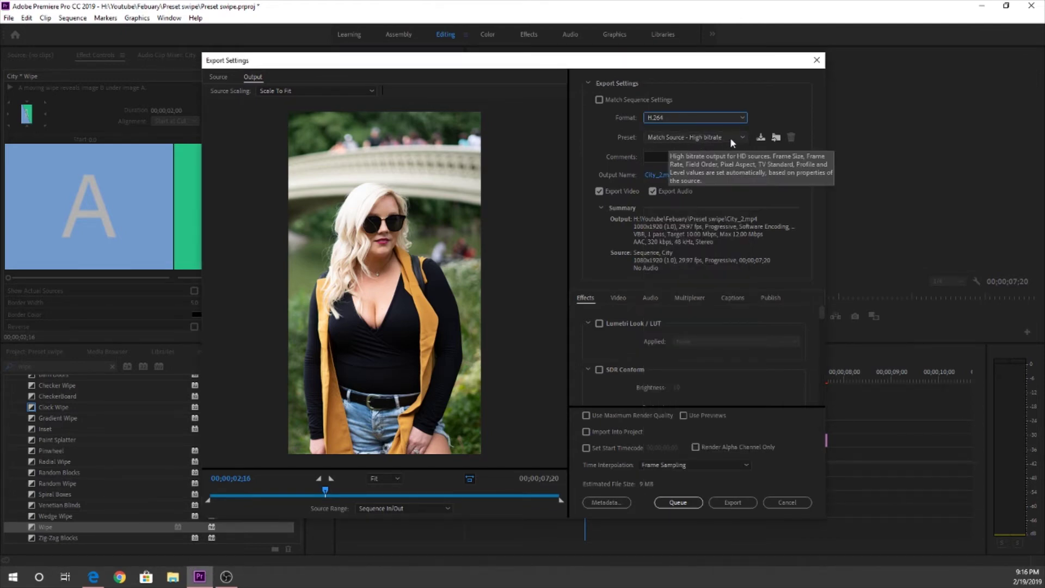
left_click(379, 480)
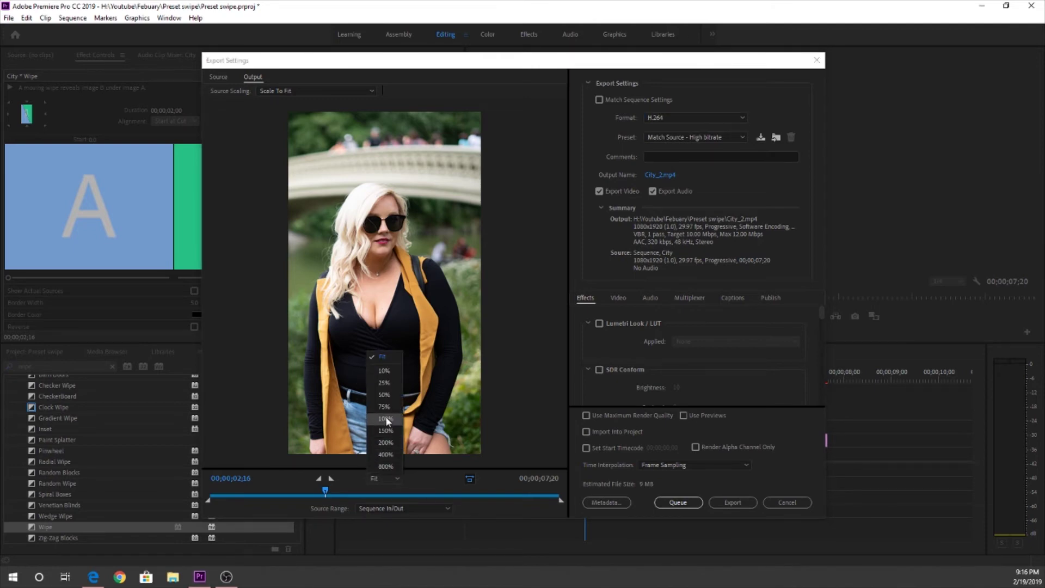
left_click(385, 357)
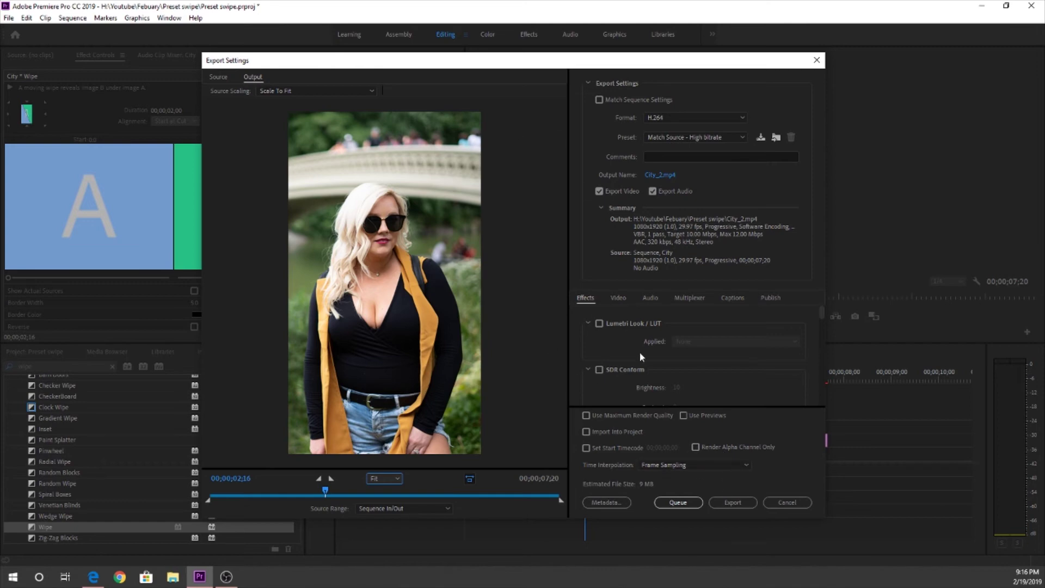
left_click(734, 502)
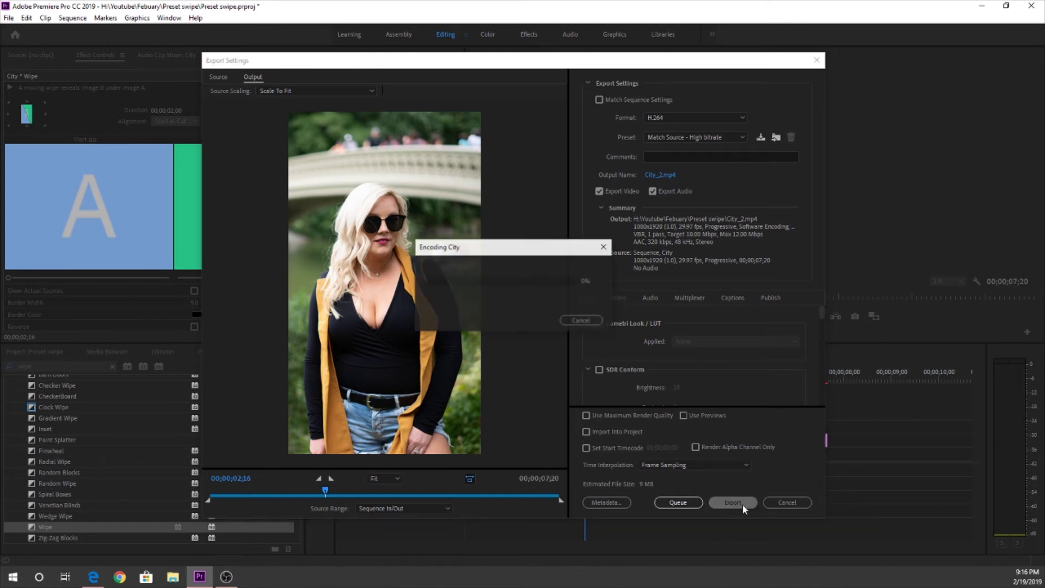